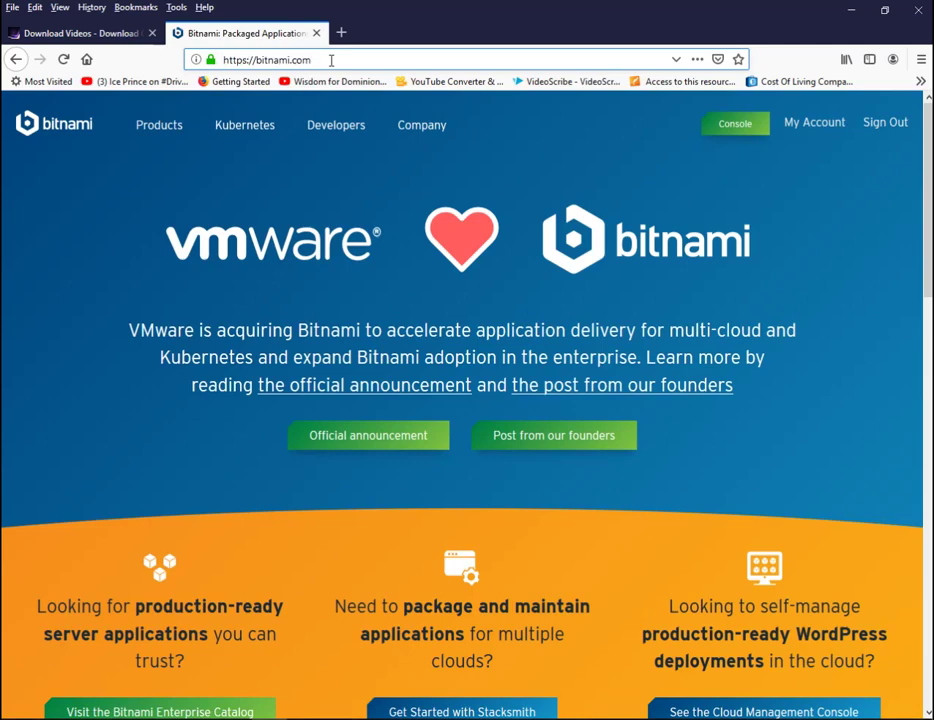
- Show the Products menu on the bitnami.com home page
mouse_move(163, 131)
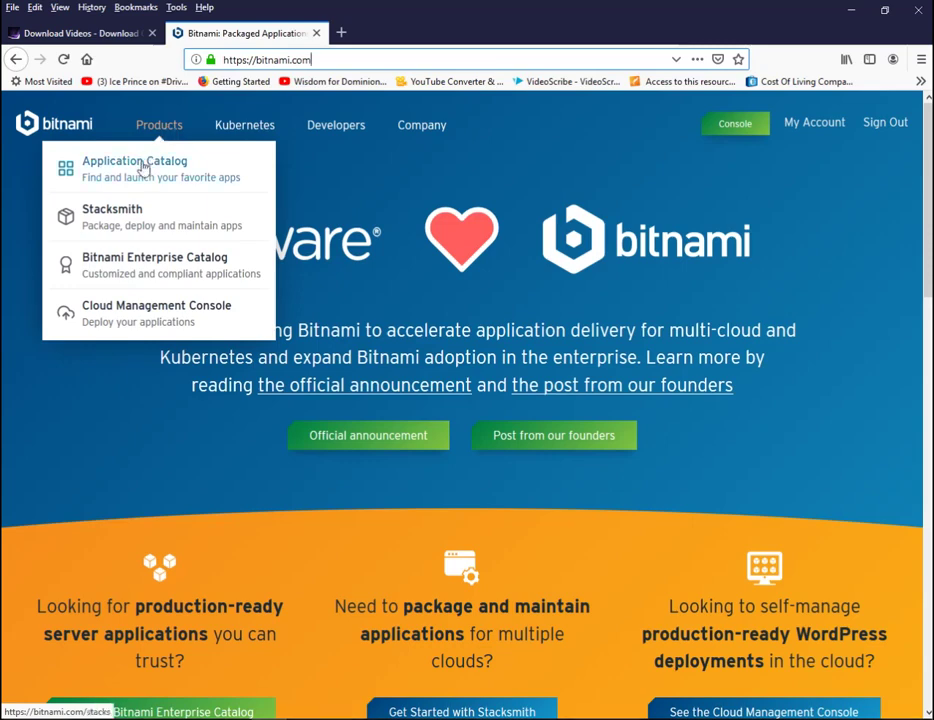
- Browse the Bitnami Application Catalog and open the WordPress stack page
click(143, 170)
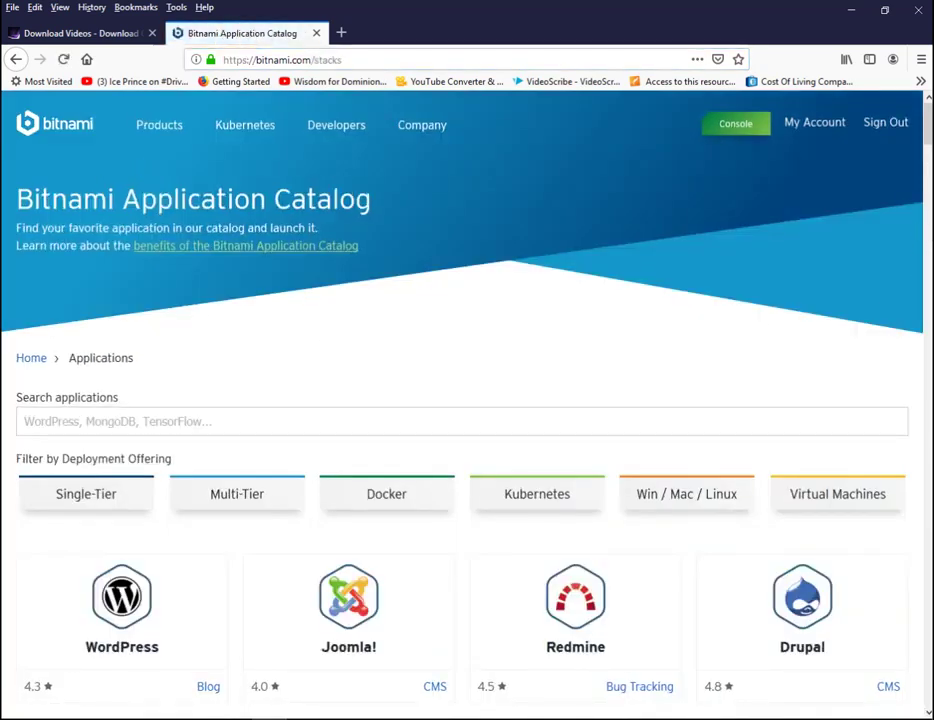
scroll(928, 170, down, 5)
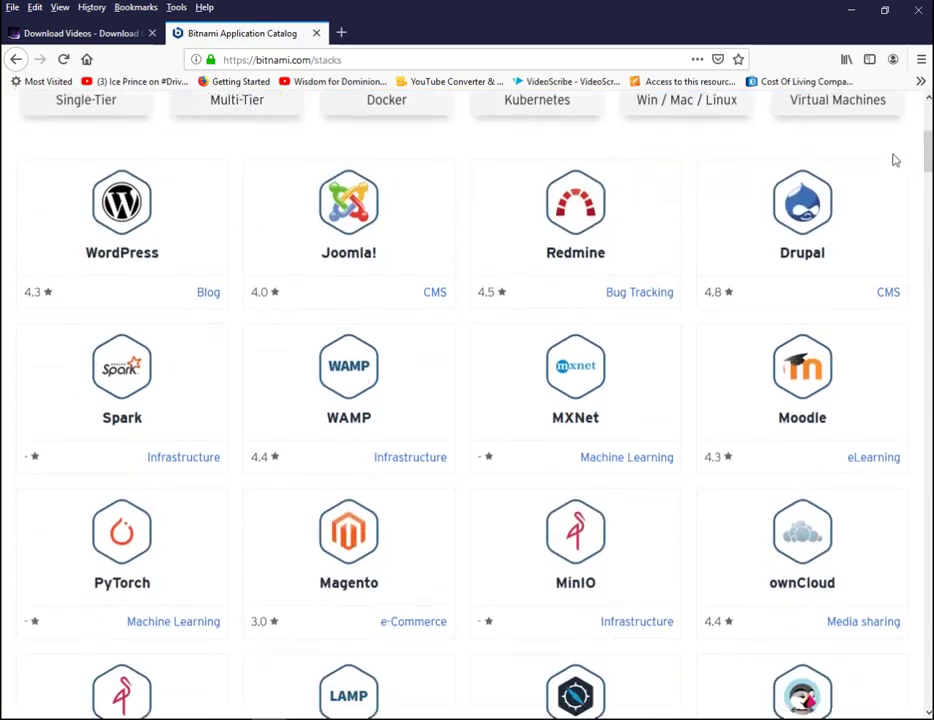
drag(928, 152, 928, 150)
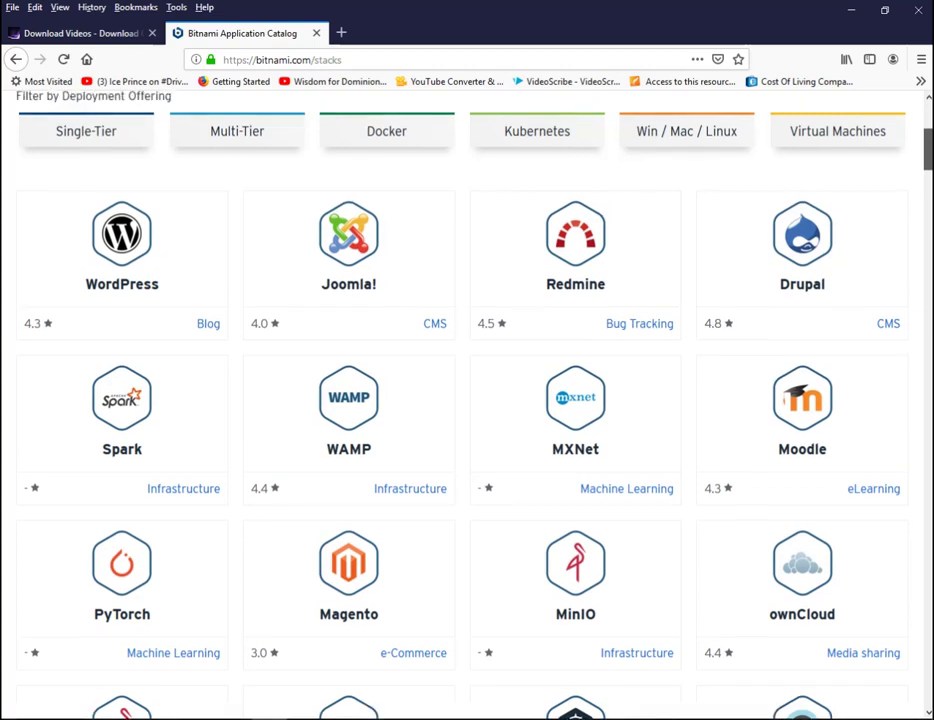
scroll(531, 339, up, 3)
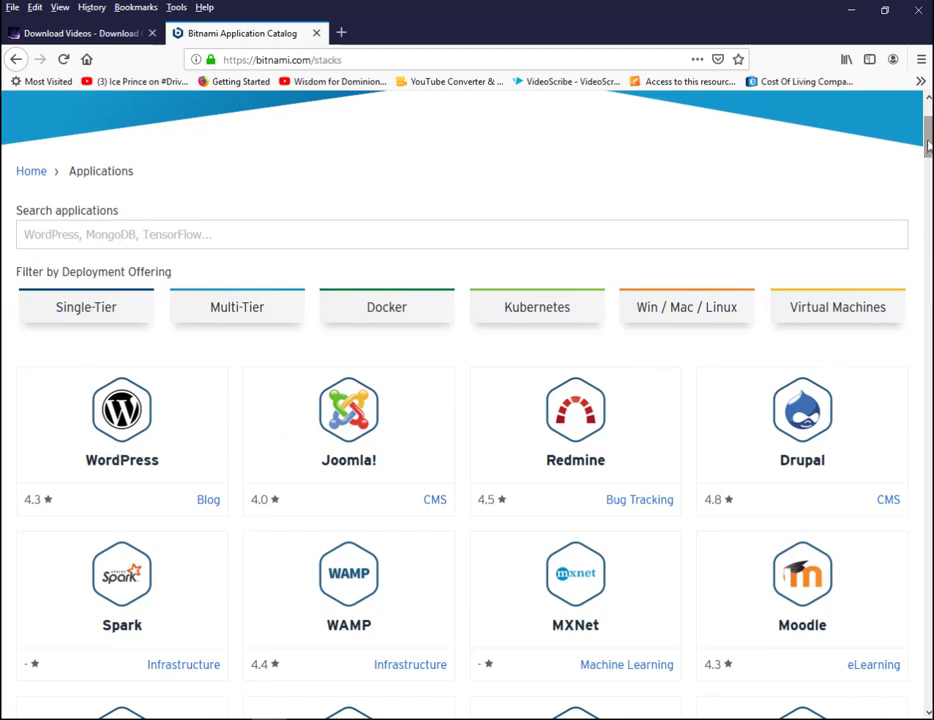
click(929, 190)
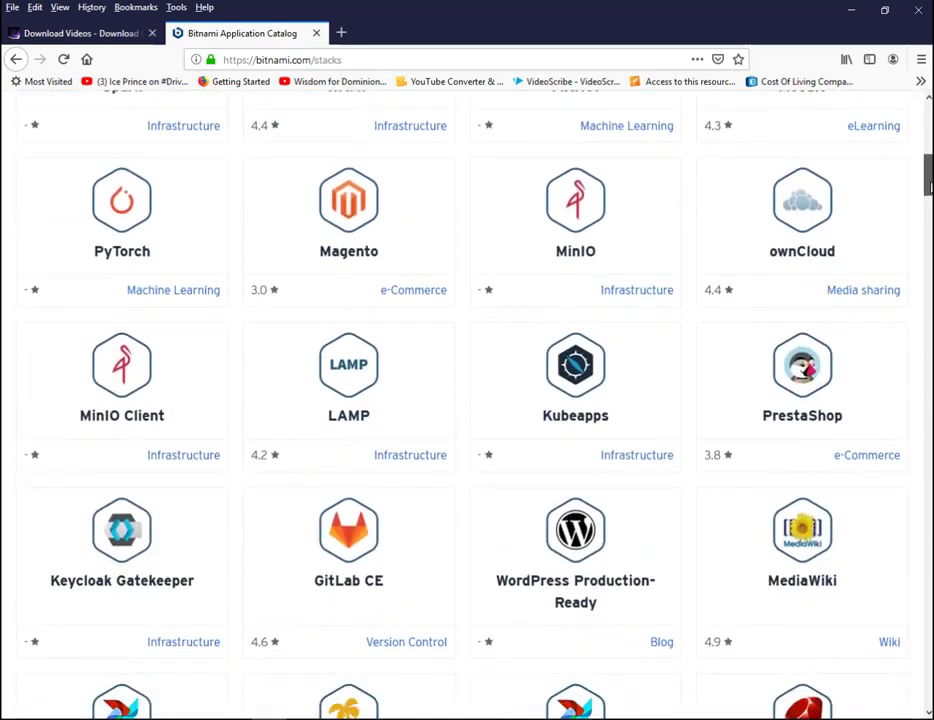
drag(931, 188, 931, 143)
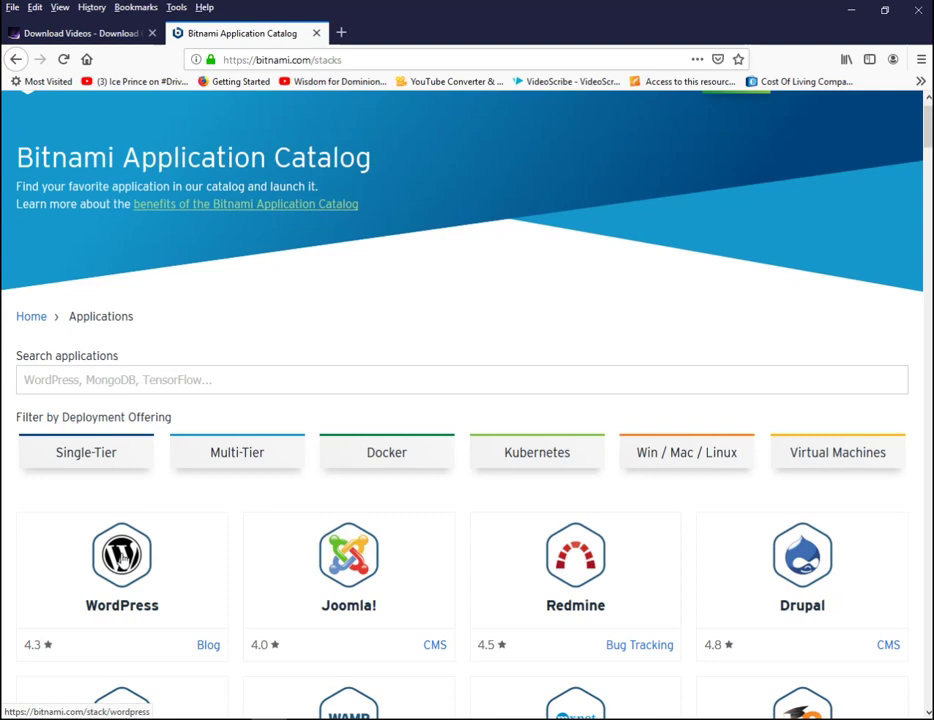
click(122, 560)
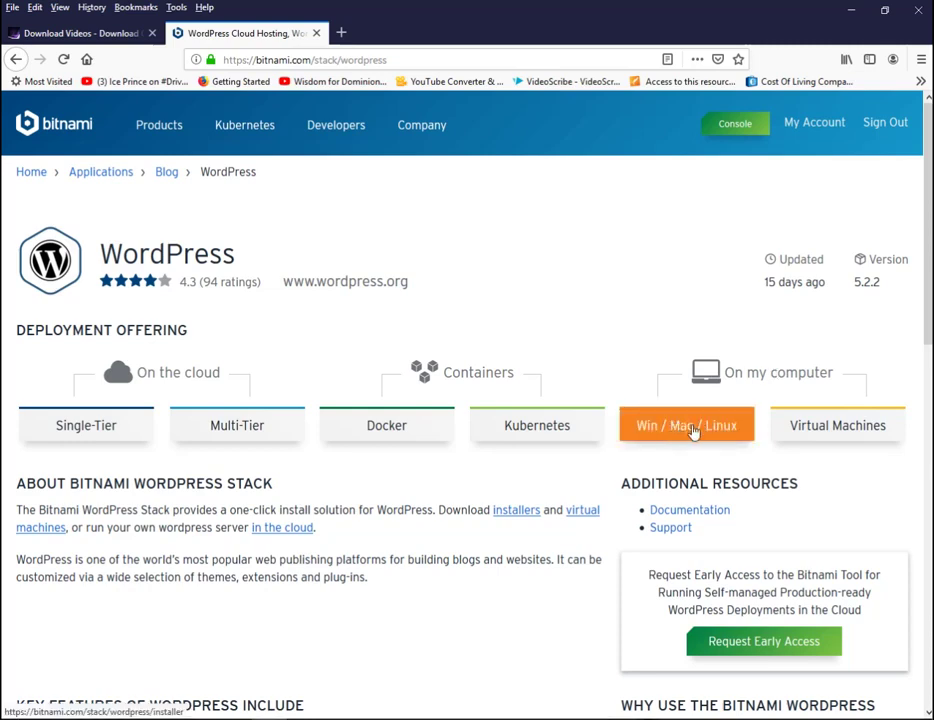
- Request the Windows 64-bit WordPress 5.2.2-0 installer from the Win / Mac / Linux downloads
click(715, 428)
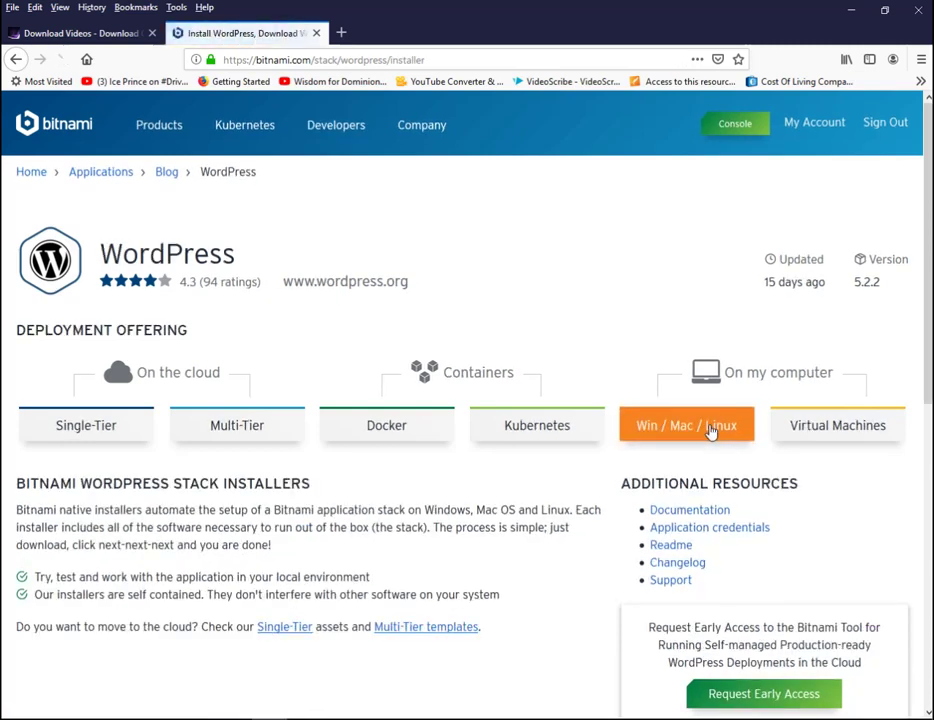
scroll(467, 400, down, 5)
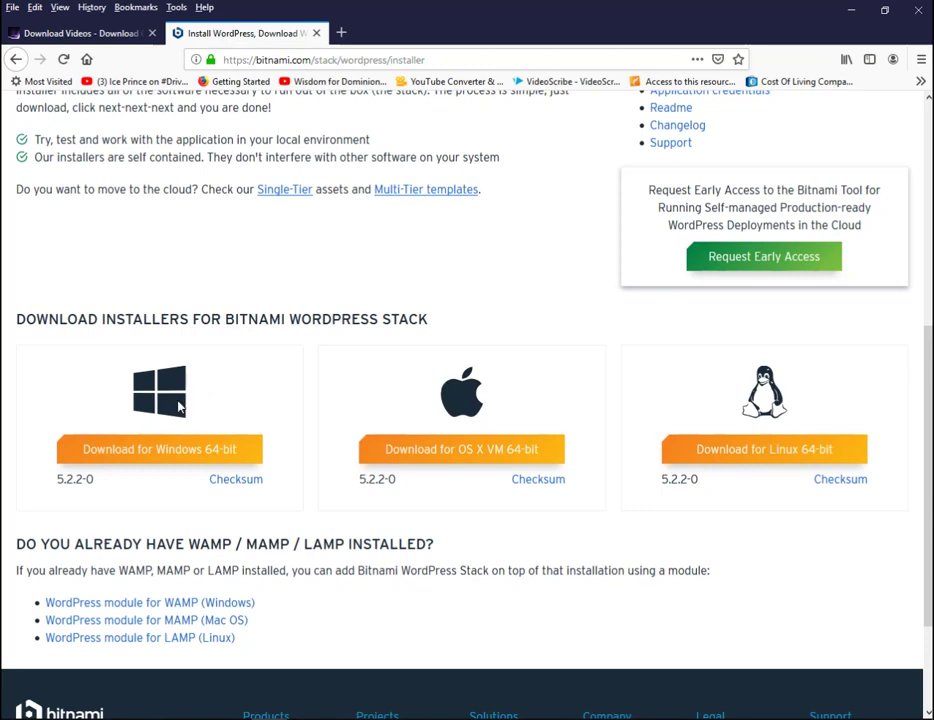
click(170, 452)
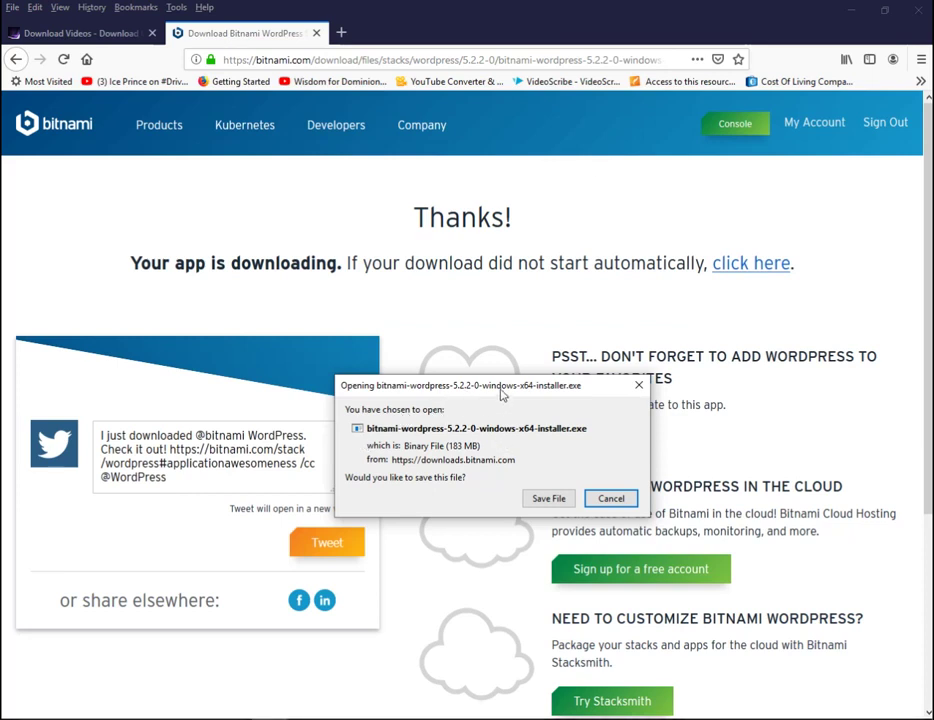
- Save bitnami-wordpress-5.2.2-0-windows-x64-installer.exe and run it from Firefox's downloads list
click(548, 498)
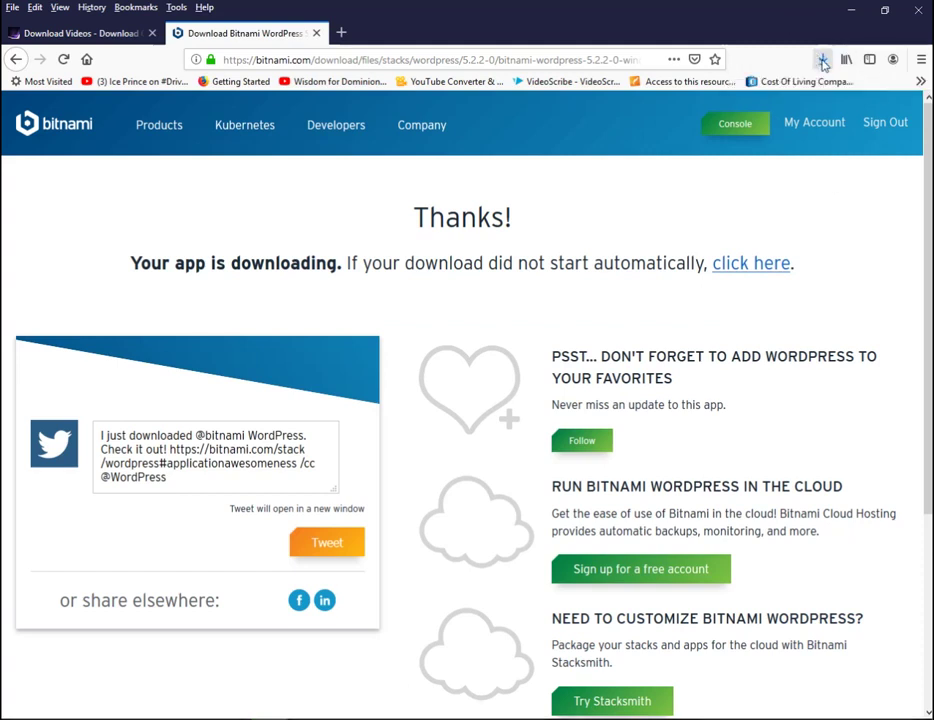
click(823, 62)
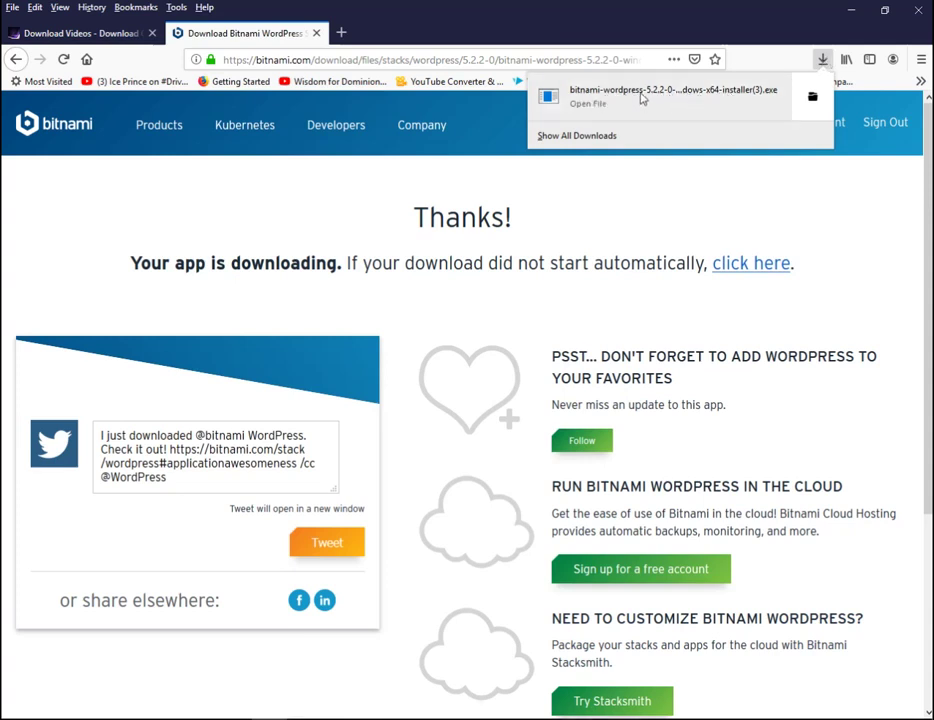
click(641, 96)
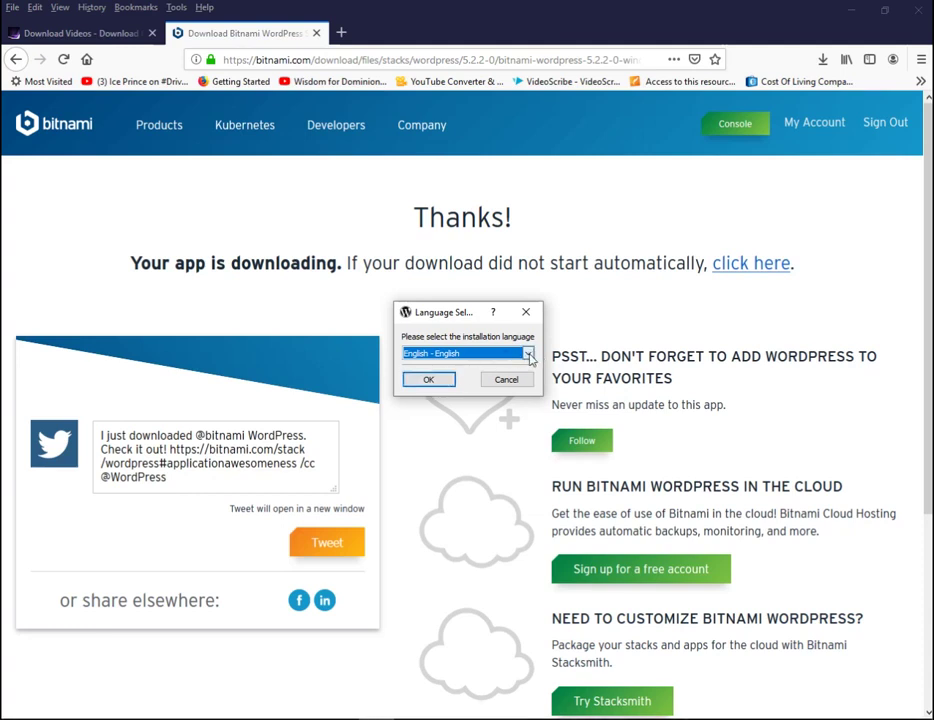
- Keep English, both components and the C:\Bitnami\wordpress-5.2.2-0 installation folder
click(529, 355)
click(530, 356)
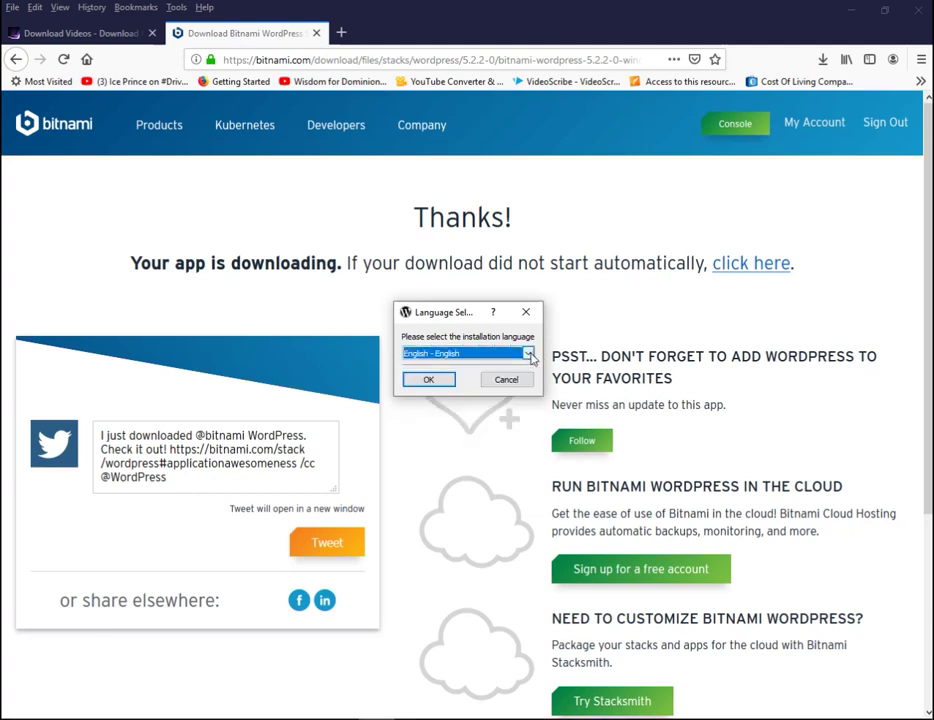
click(440, 381)
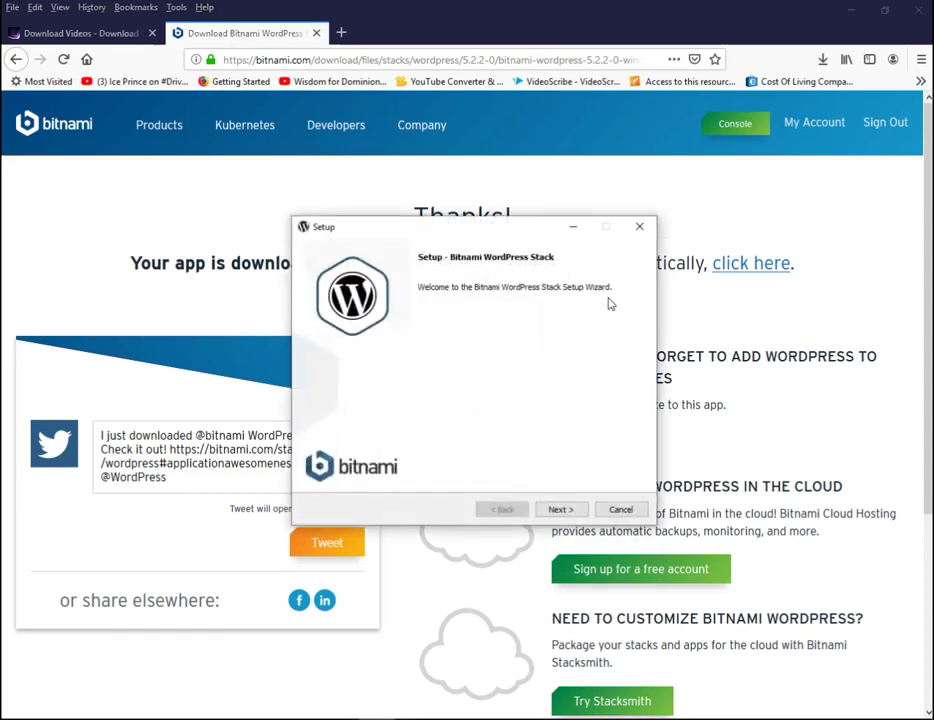
click(560, 509)
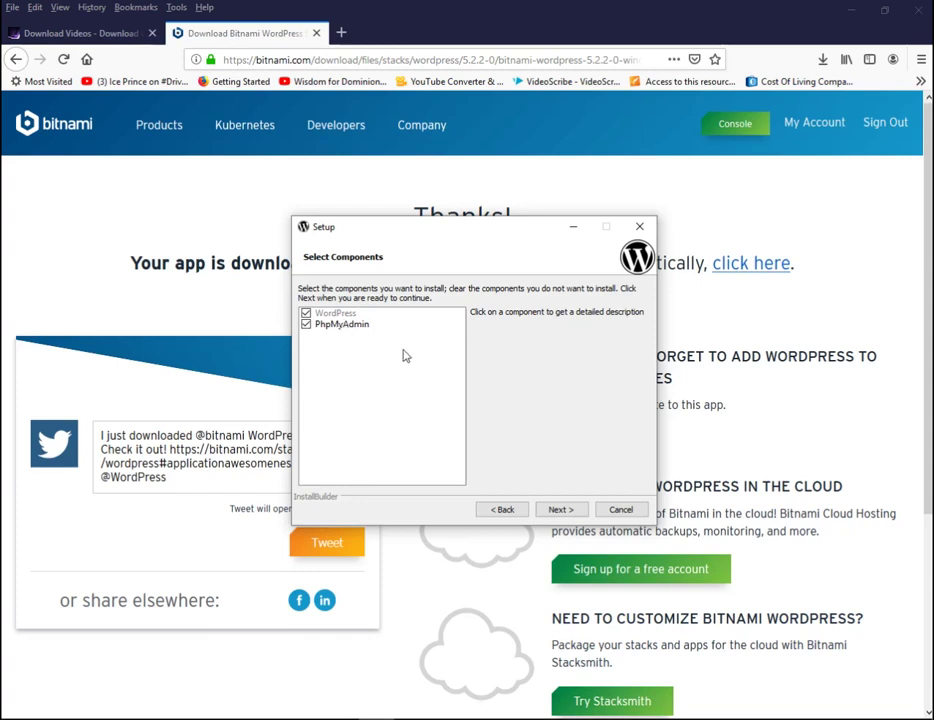
click(562, 510)
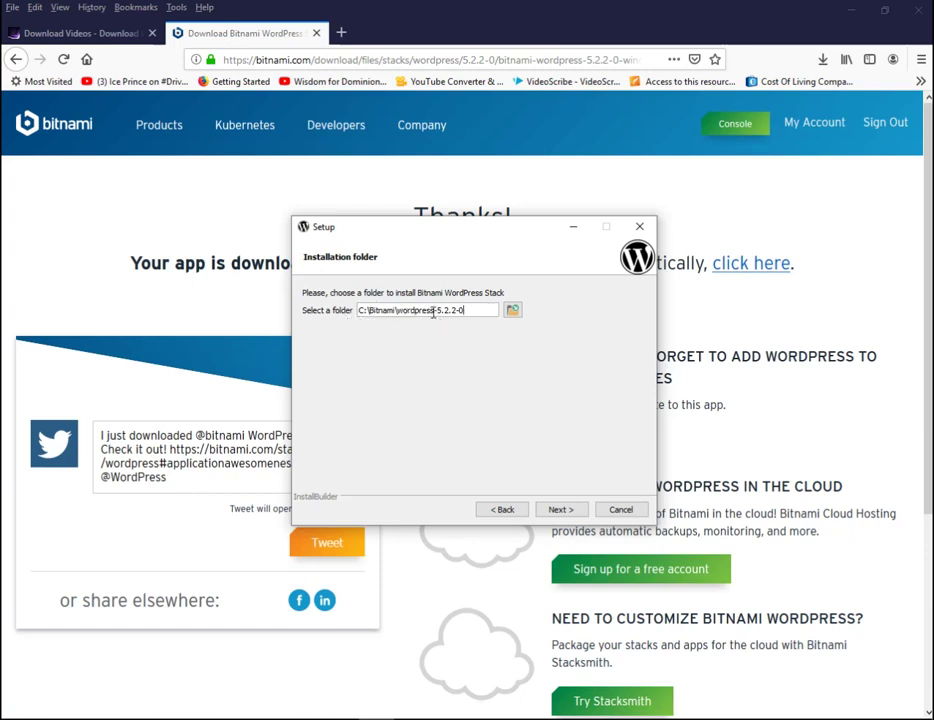
click(568, 511)
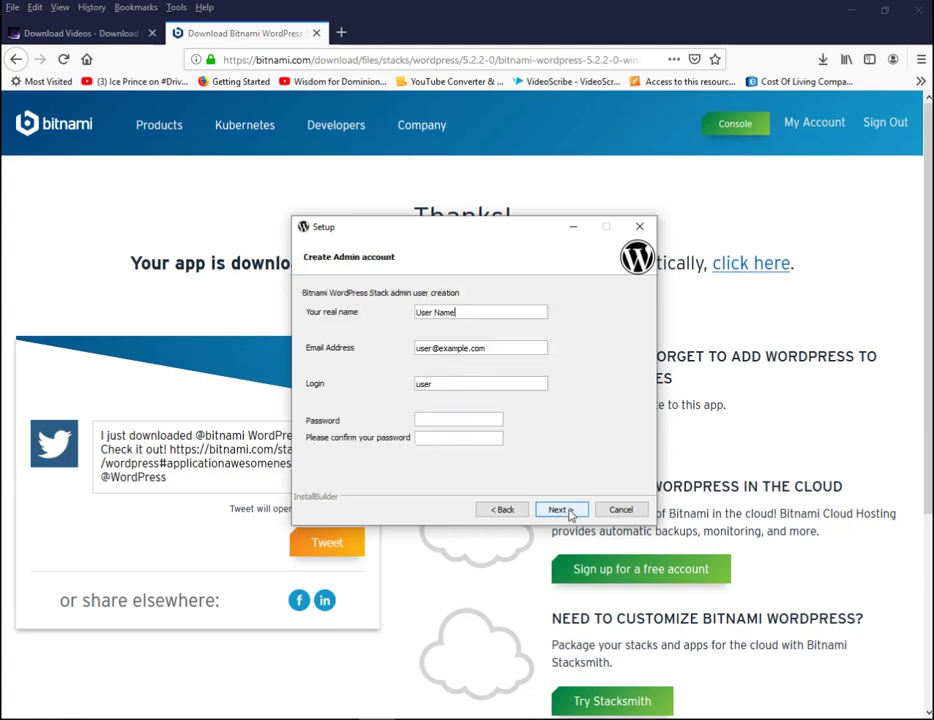
- Replace the admin's real name, e-mail address and login name with the user's own details
drag(463, 311, 408, 318)
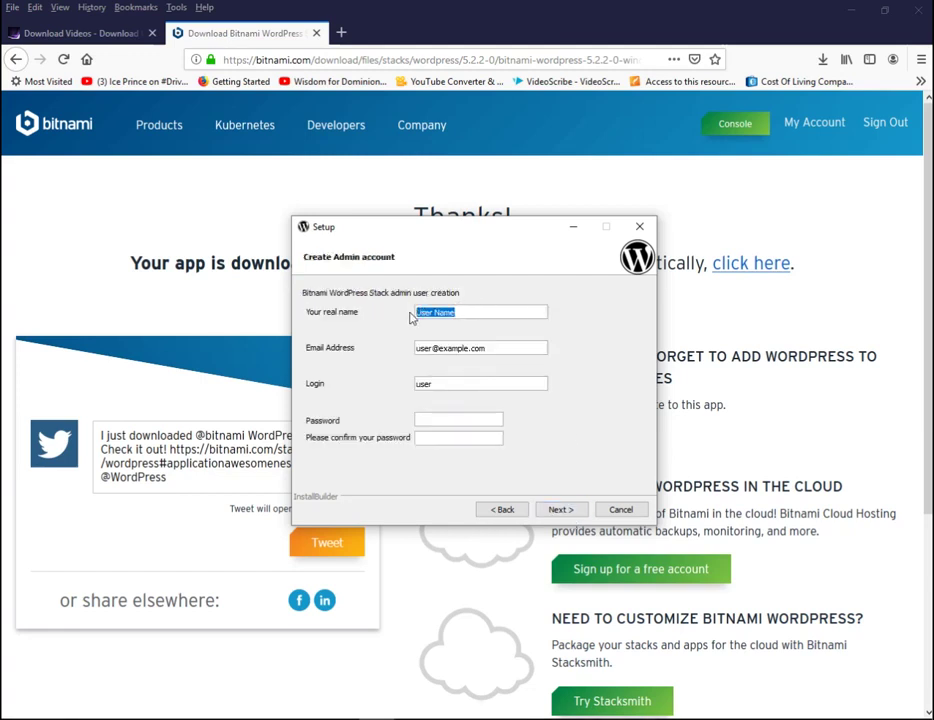
text(samuel)
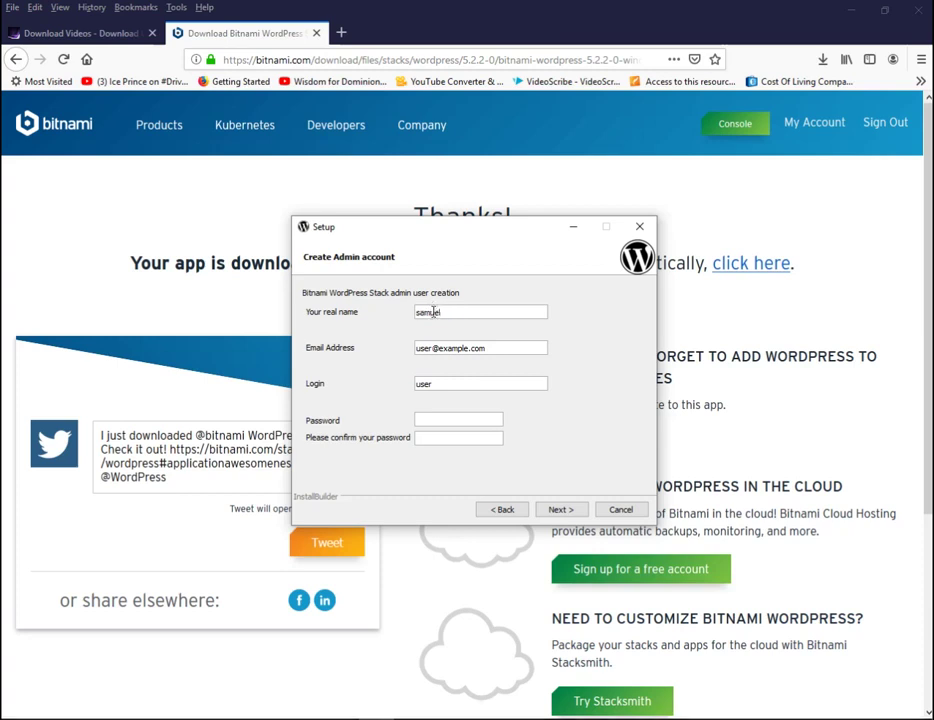
drag(500, 346, 415, 347)
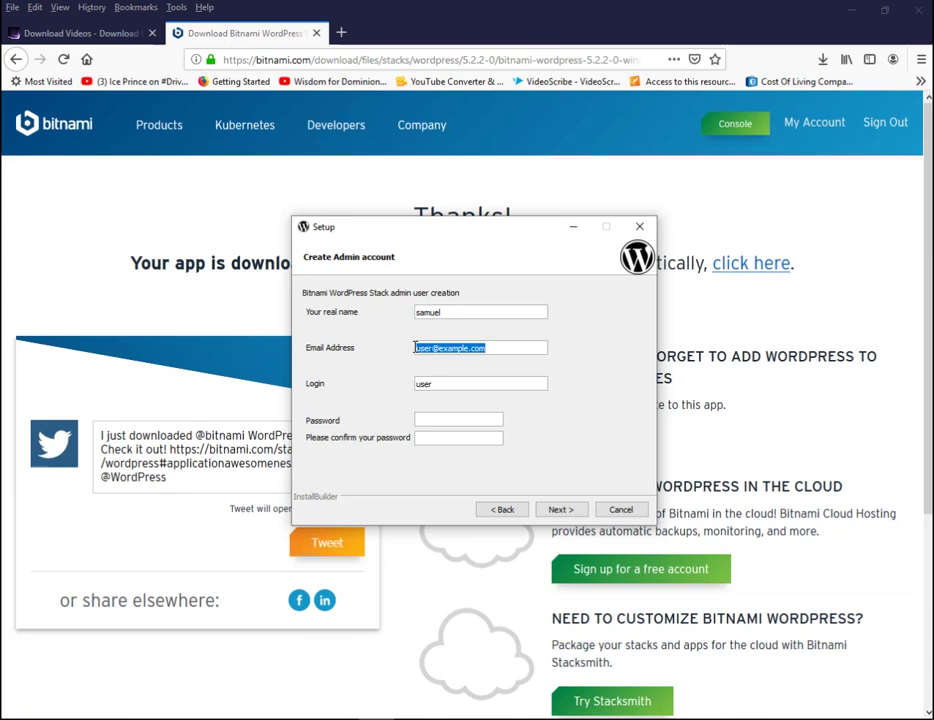
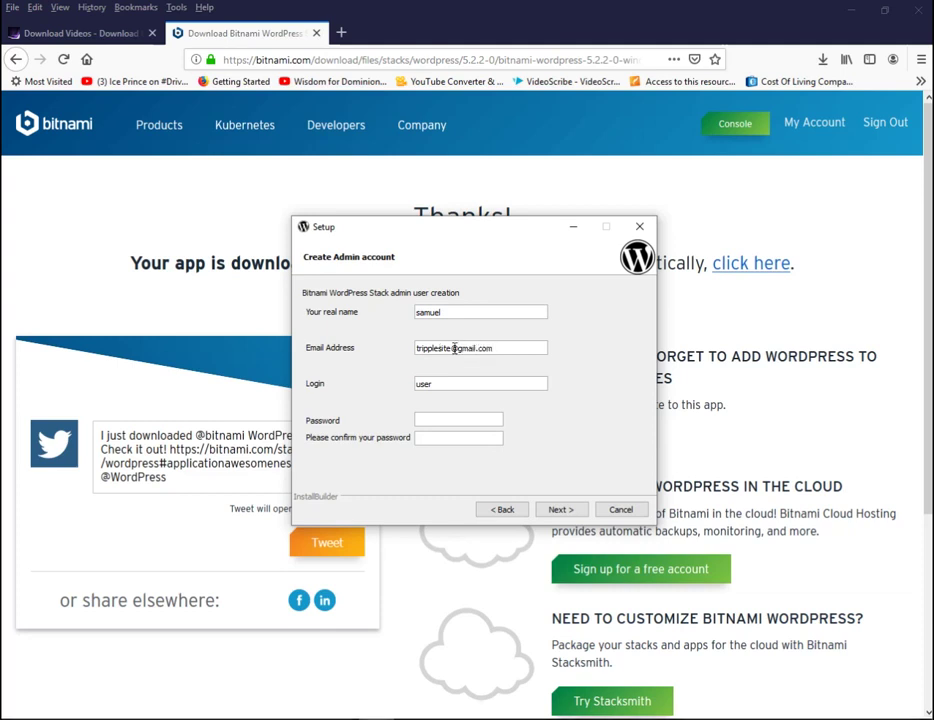
drag(444, 386, 340, 388)
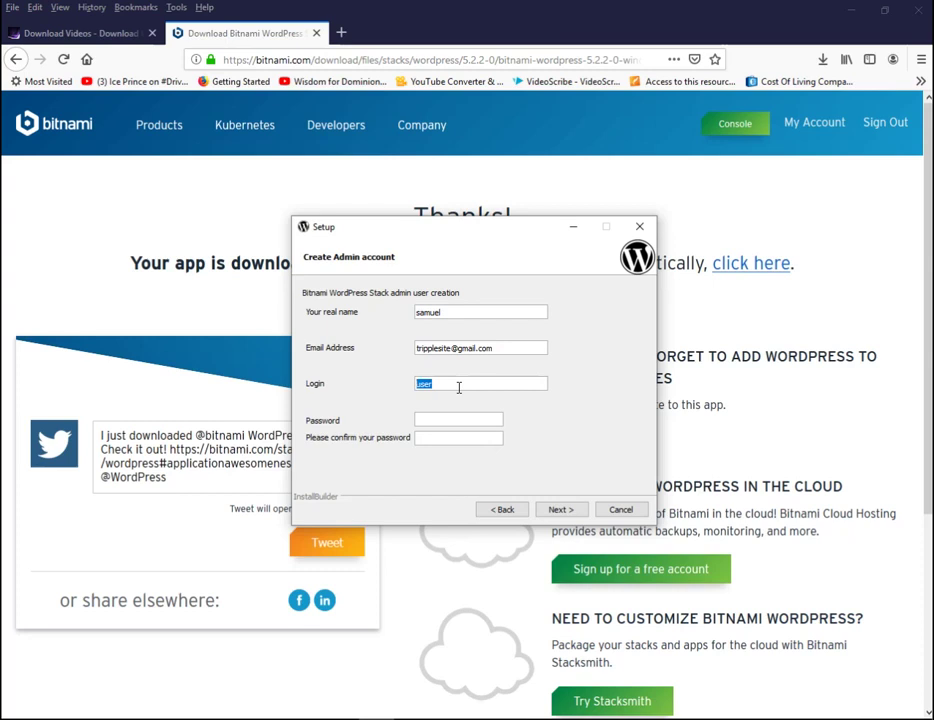
text(sampido)
- Enter and confirm the admin account password, then continue
click(430, 421)
text(••••••••••)
click(443, 440)
text(•••••••••)
click(578, 505)
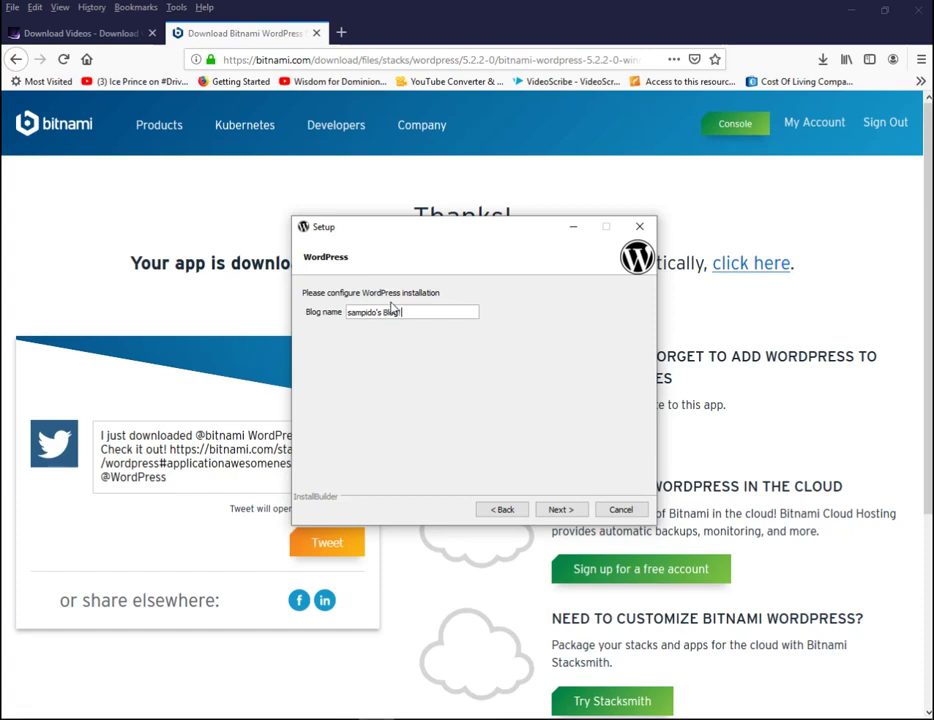
- Set the blog name to 'How to Design a Website' and skip mail support
drag(427, 310, 333, 310)
text(How to Design a We)
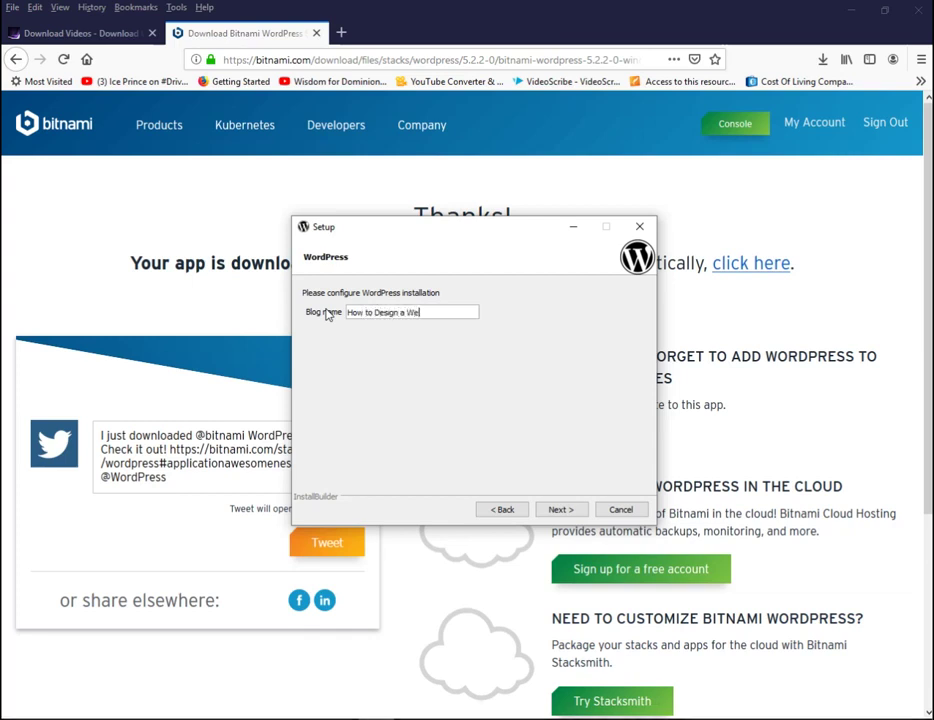
text(bsite)
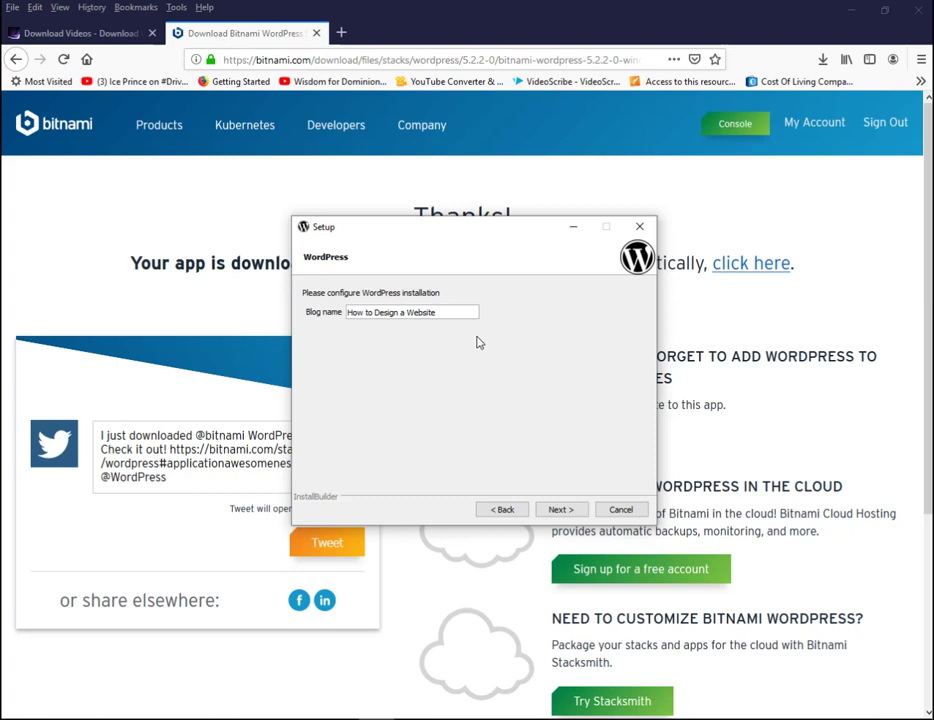
click(573, 509)
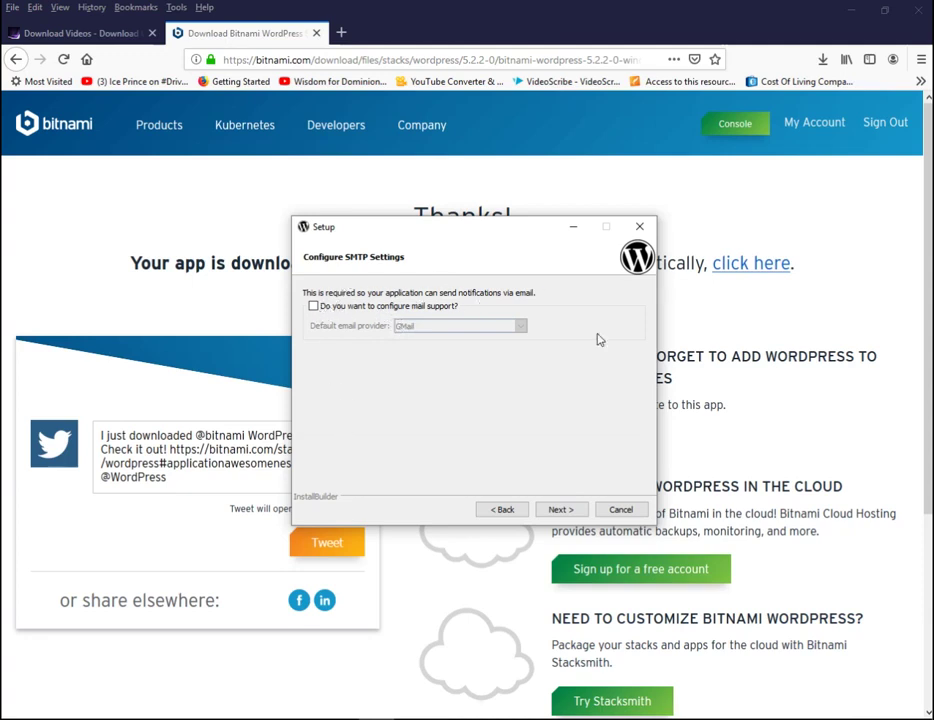
click(577, 509)
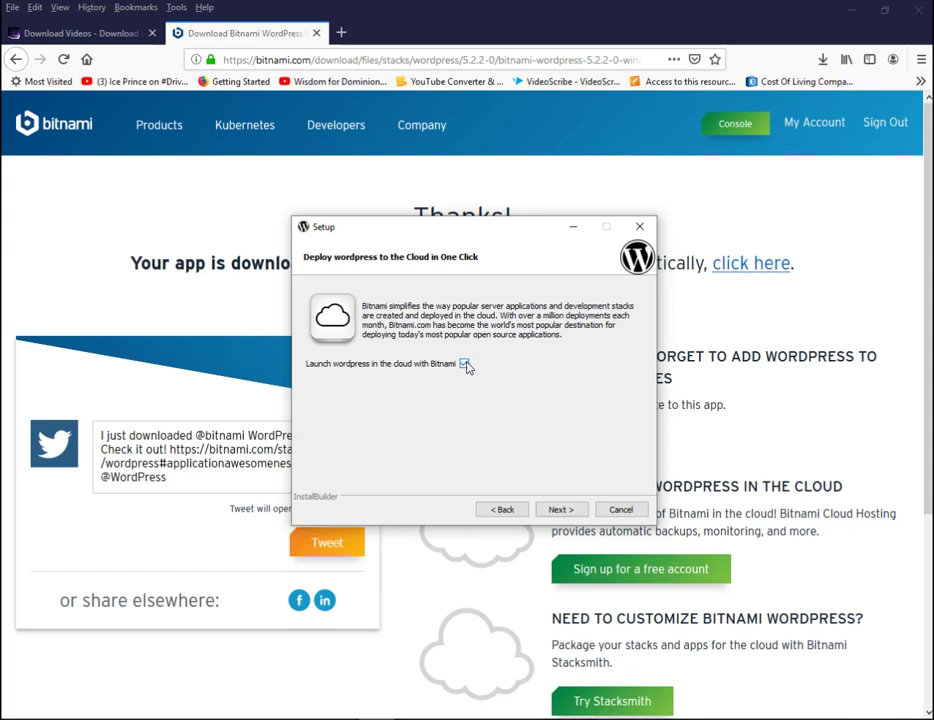
- Turn off launching WordPress in the cloud with Bitnami and start the installation
click(465, 366)
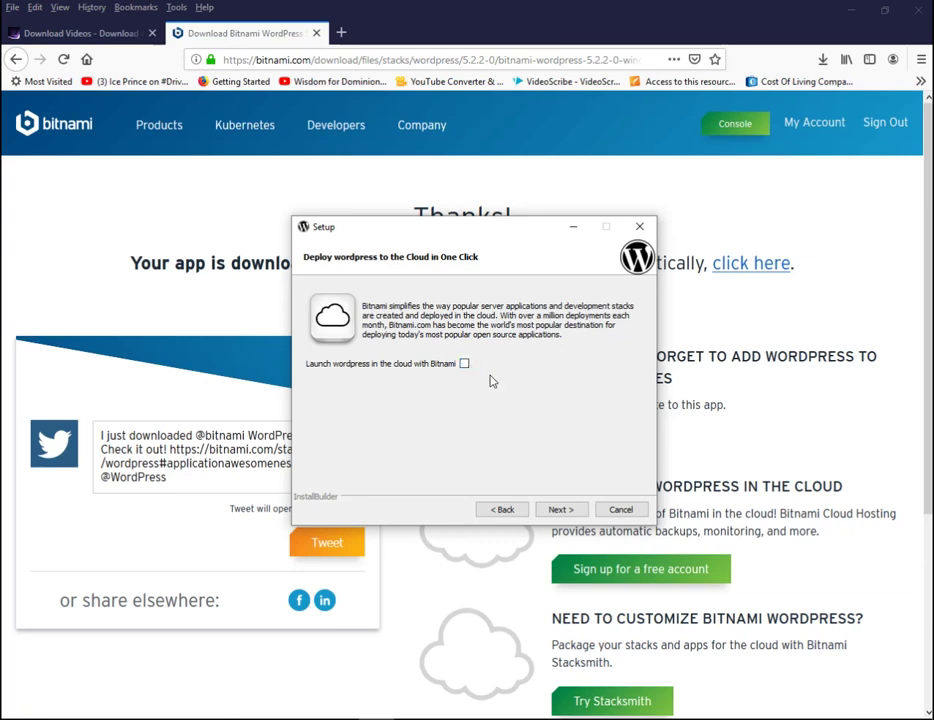
click(573, 512)
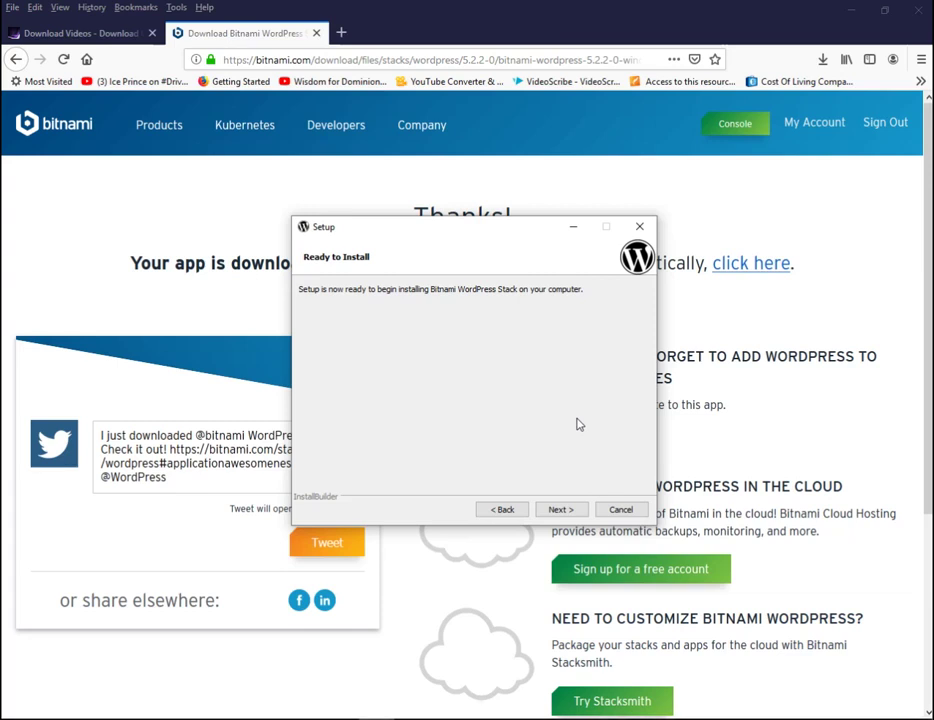
click(560, 509)
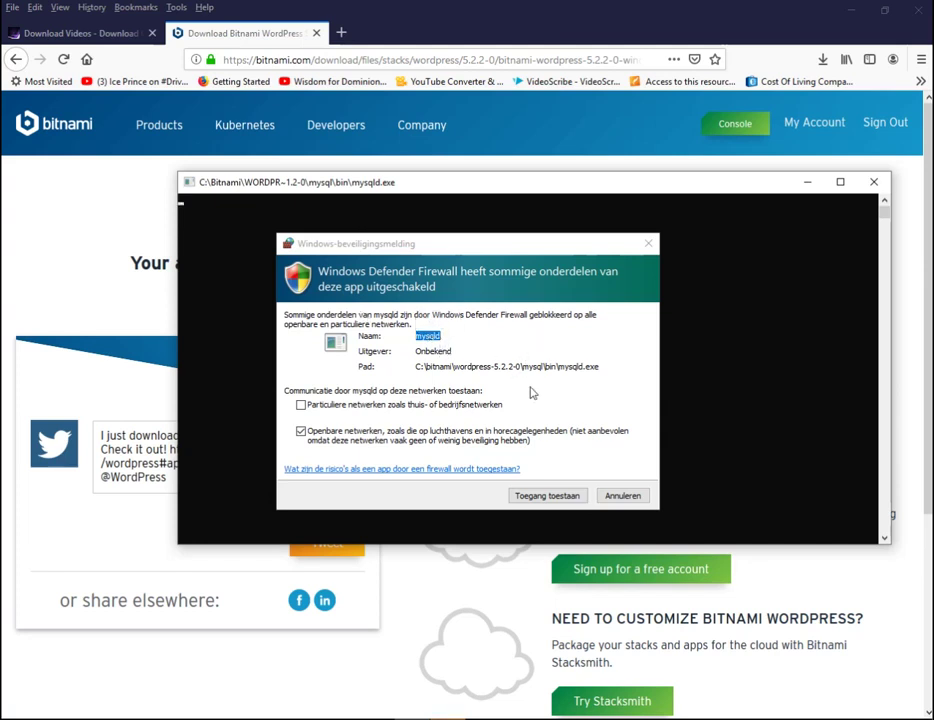
- Allow mysqld through Windows Defender Firewall
click(558, 497)
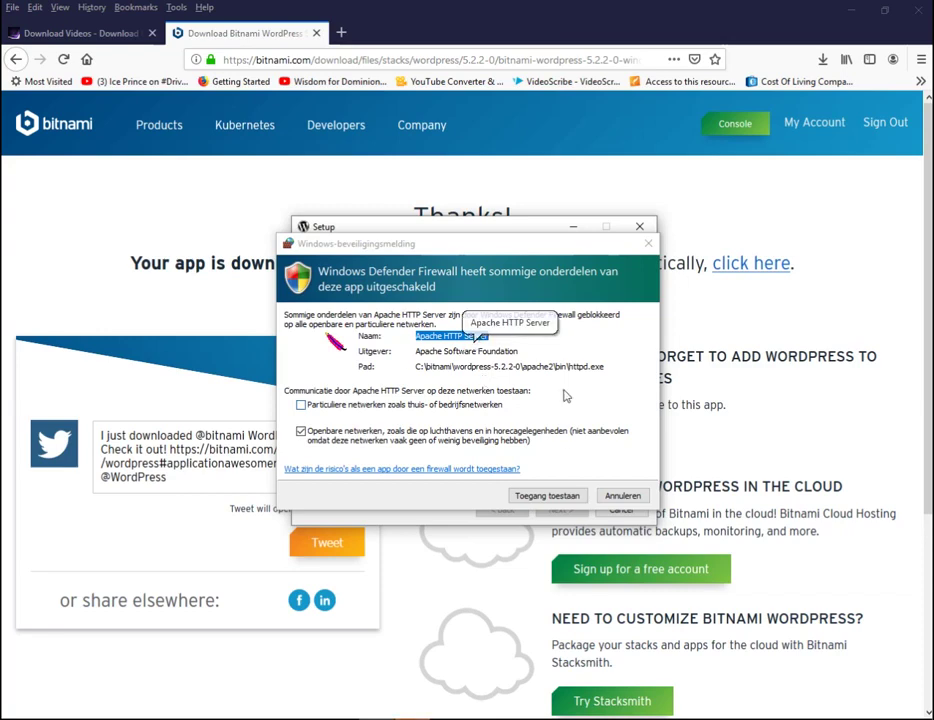
- Allow Apache HTTP Server through the firewall and finish setup with Launch Bitnami WordPress Stack checked
click(555, 500)
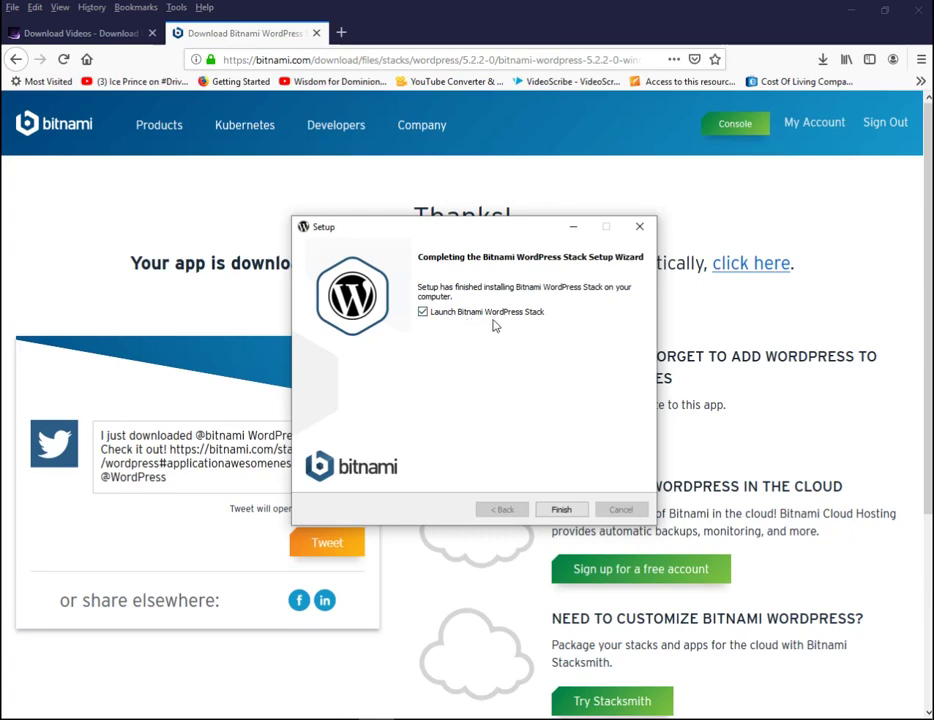
click(562, 511)
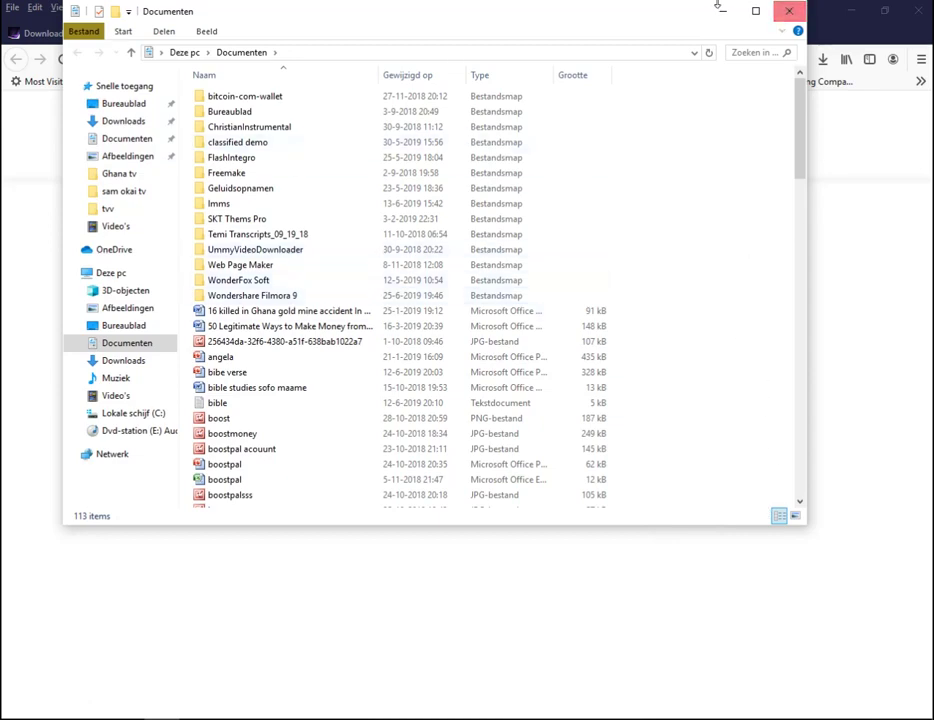
- Minimize the Documenten folder window to reveal the Bitnami 'WordPress is now installed' page
click(717, 11)
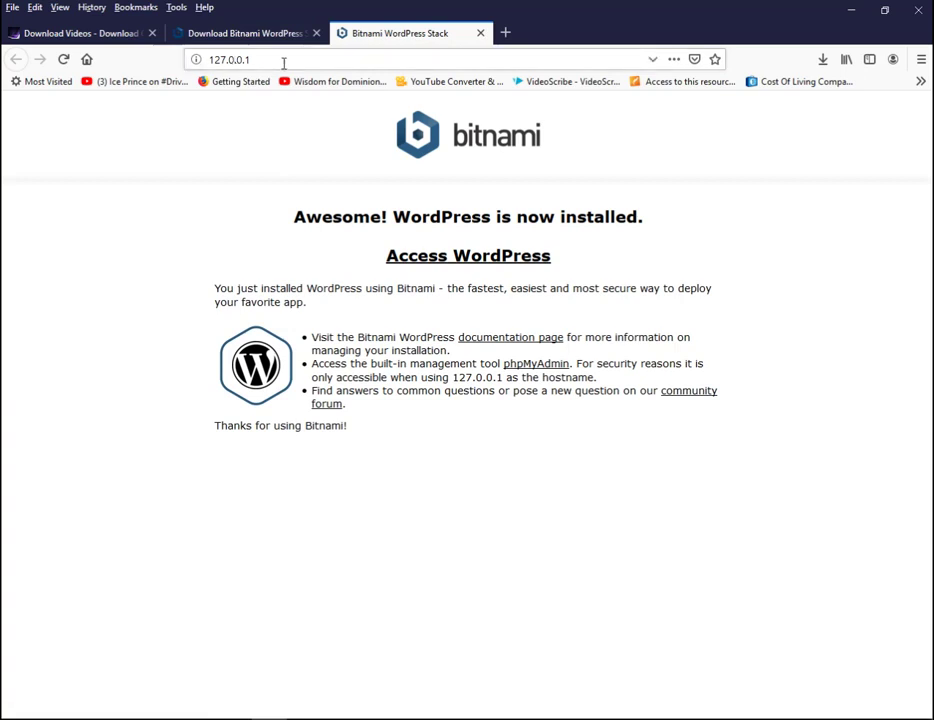
- Open the local site at 127.0.0.1/wordpress/ and follow the Meta widget's Log in link
click(462, 260)
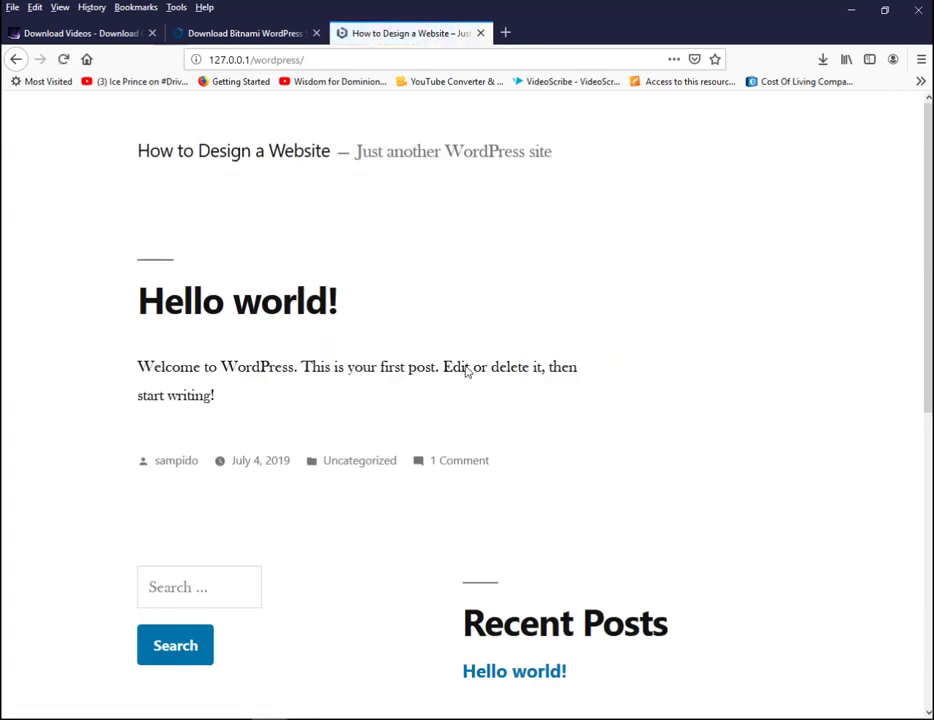
scroll(927, 296, down, 3)
drag(926, 296, 929, 198)
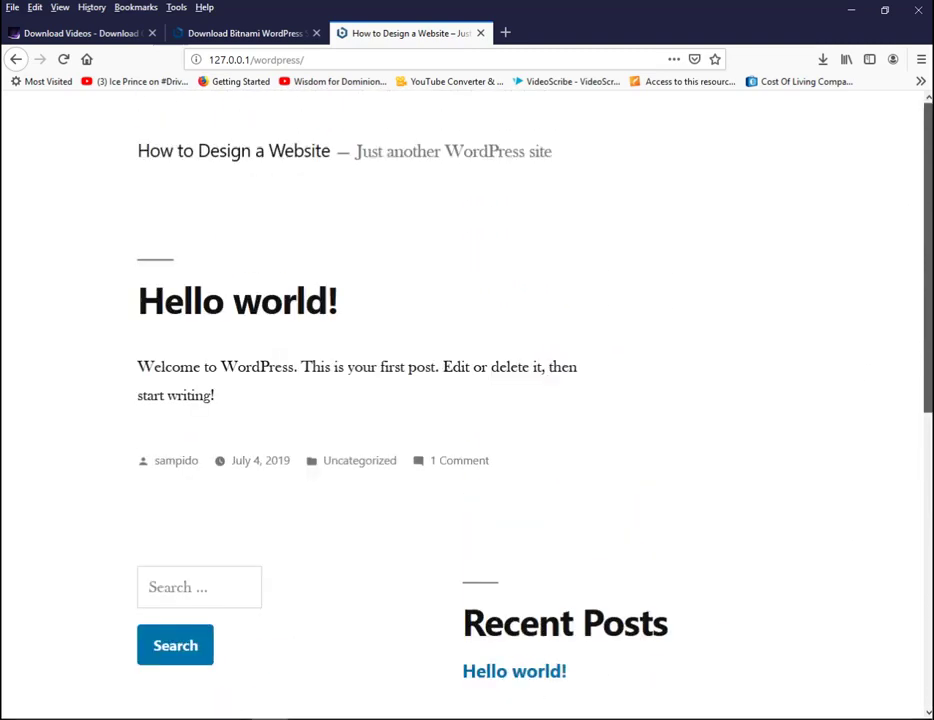
scroll(884, 441, down, 7)
scroll(884, 441, down, 2)
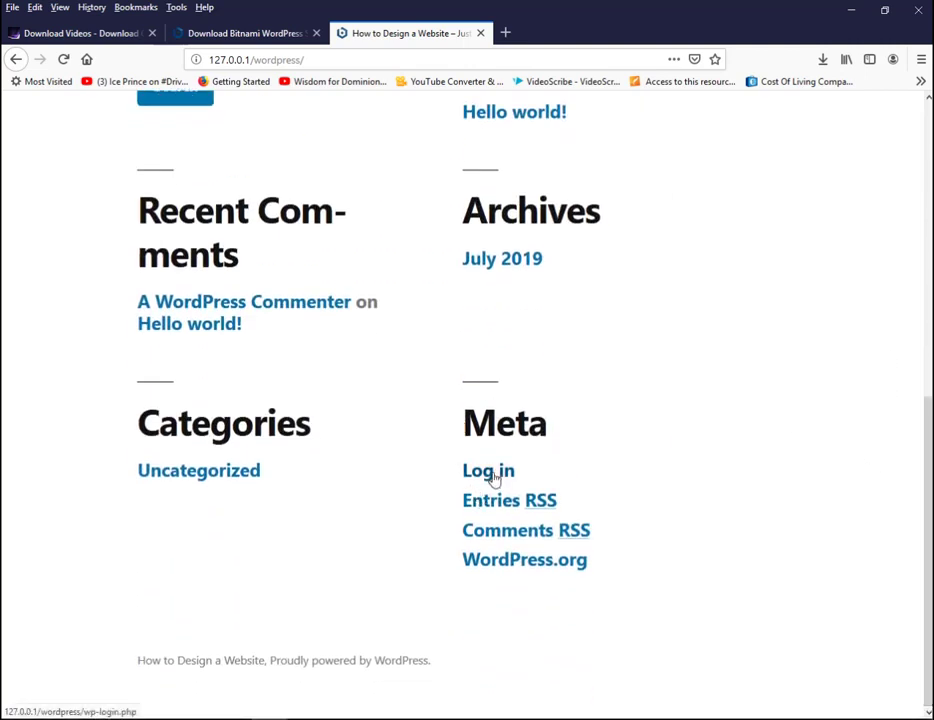
click(490, 472)
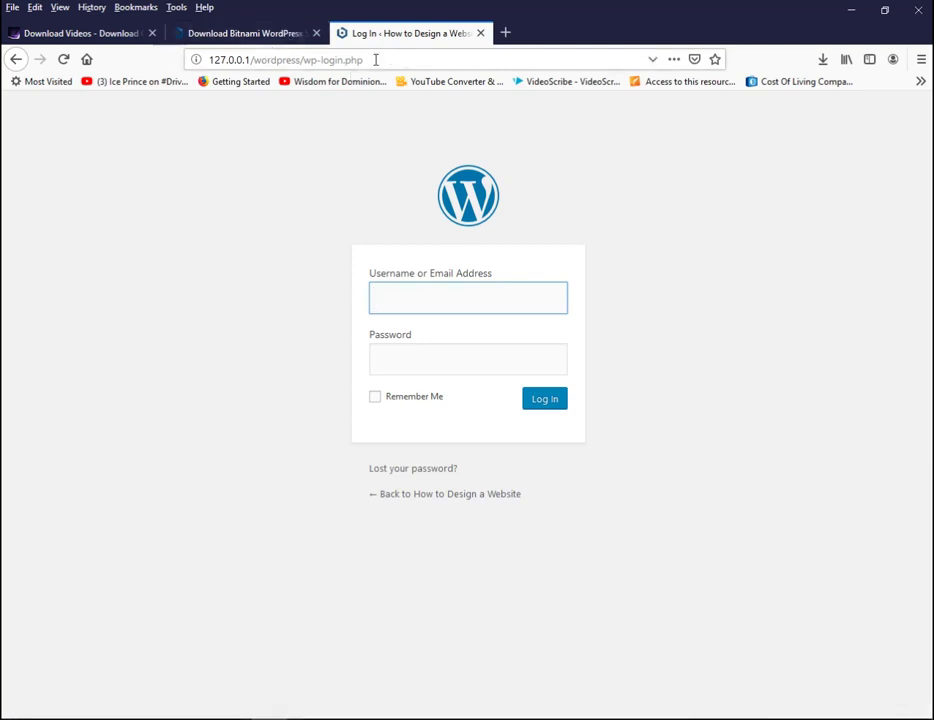
- Copy the wp-login.php address from the address bar and search Windows for 'no' (Notepad)
drag(375, 59, 196, 60)
key(ctrl+c)
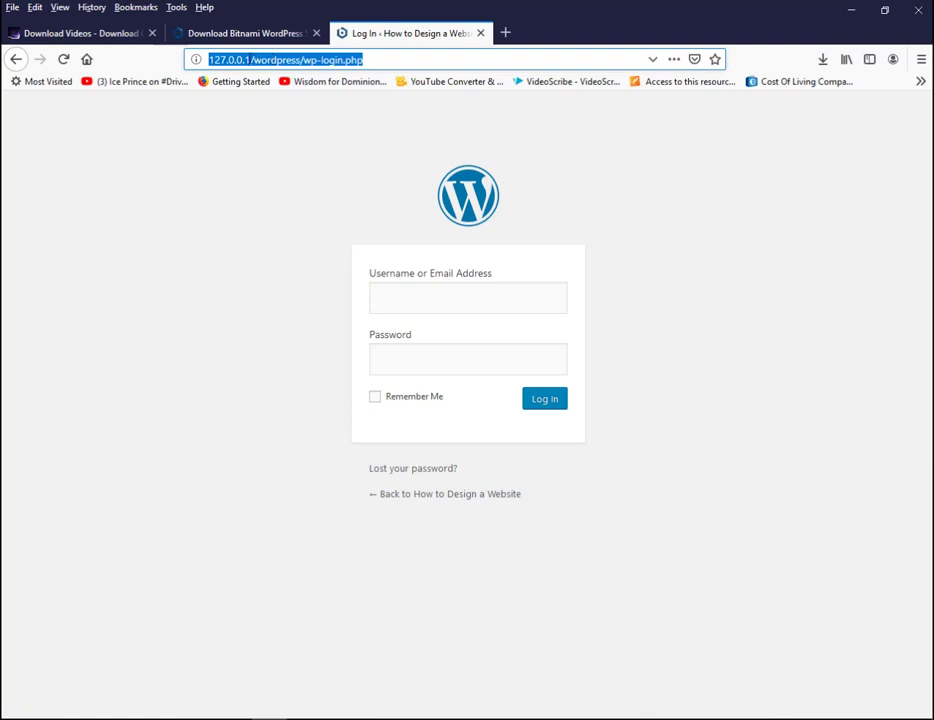
right_click(279, 61)
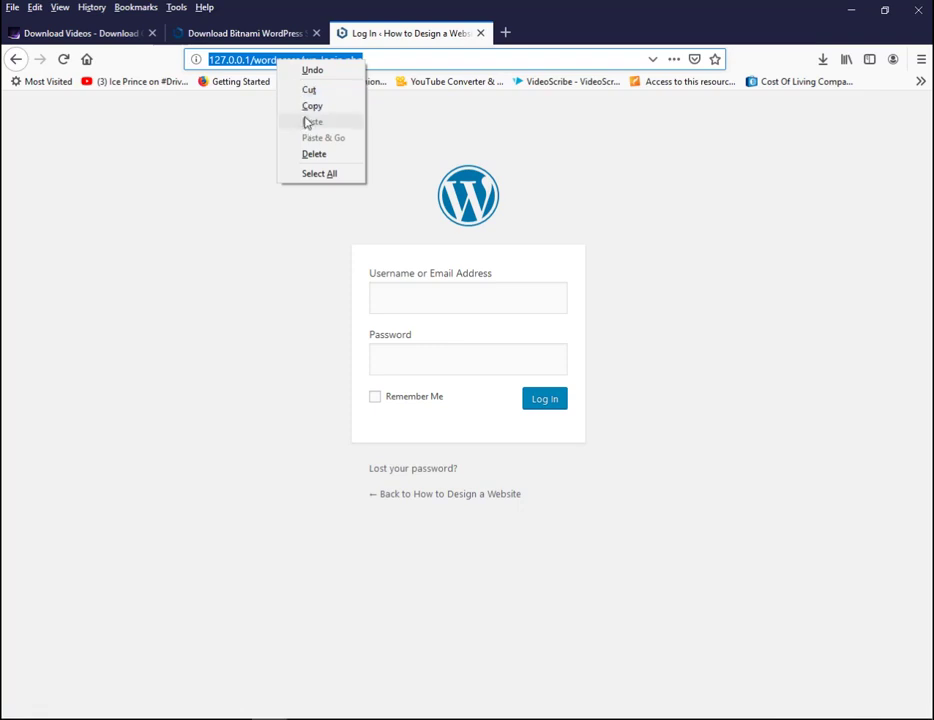
click(318, 106)
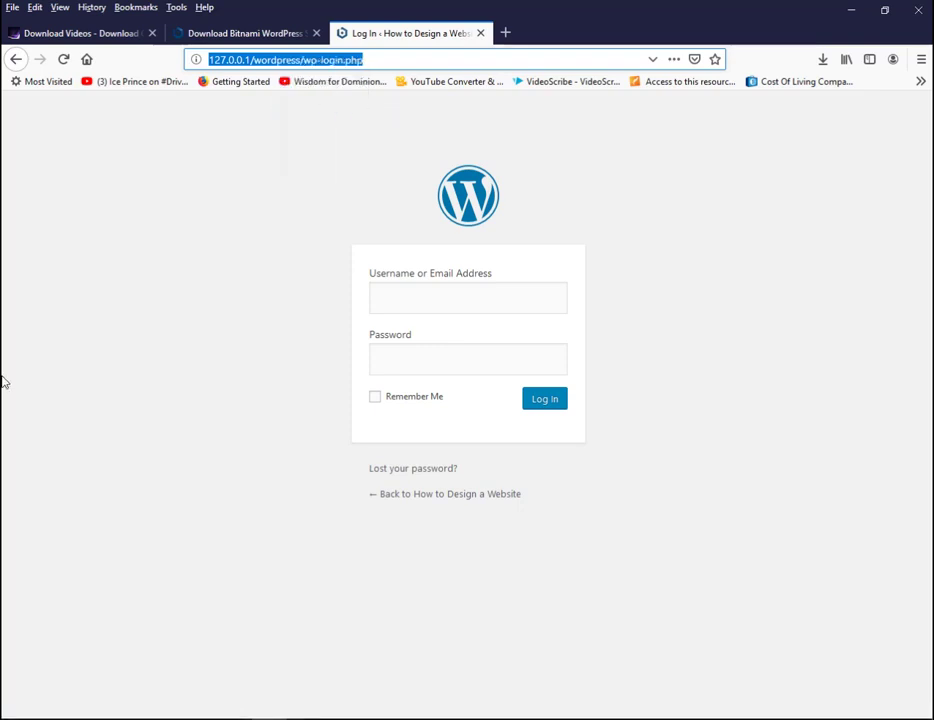
key(super)
text(no)
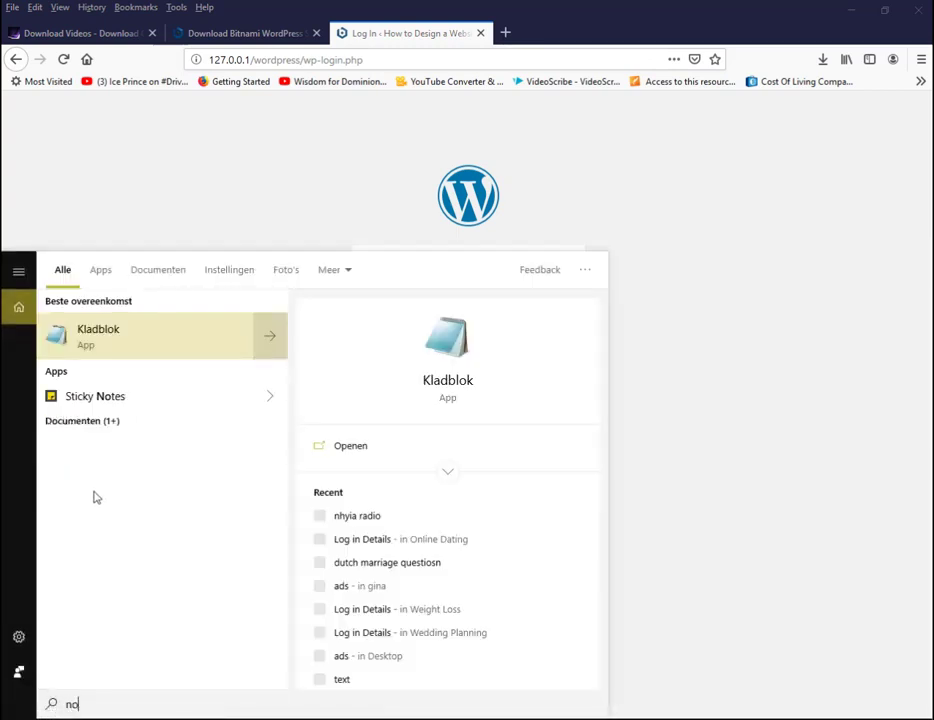
click(97, 343)
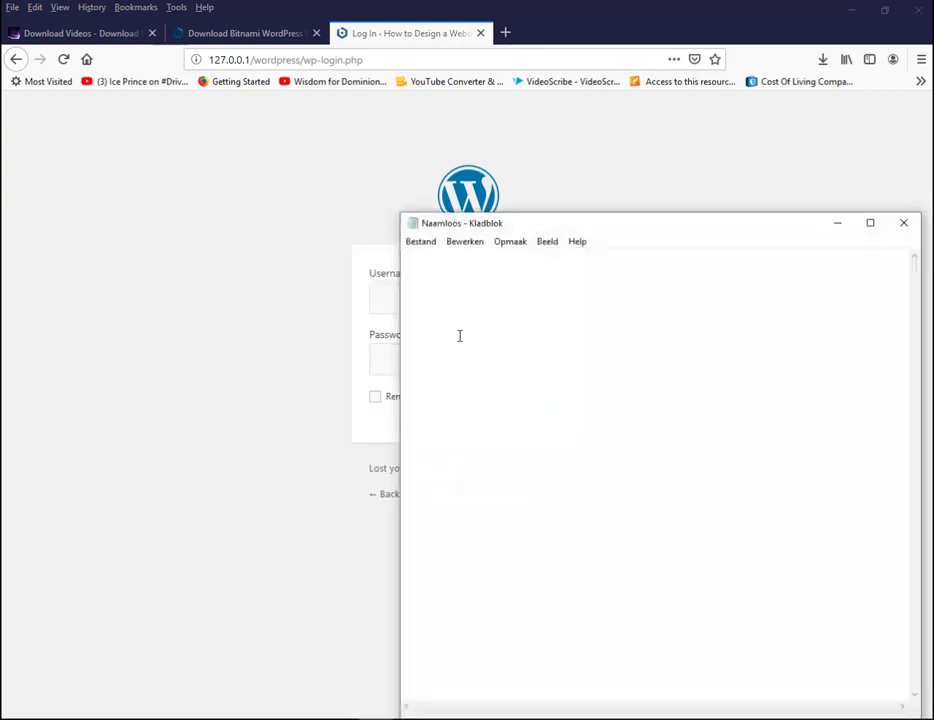
key(ctrl+v)
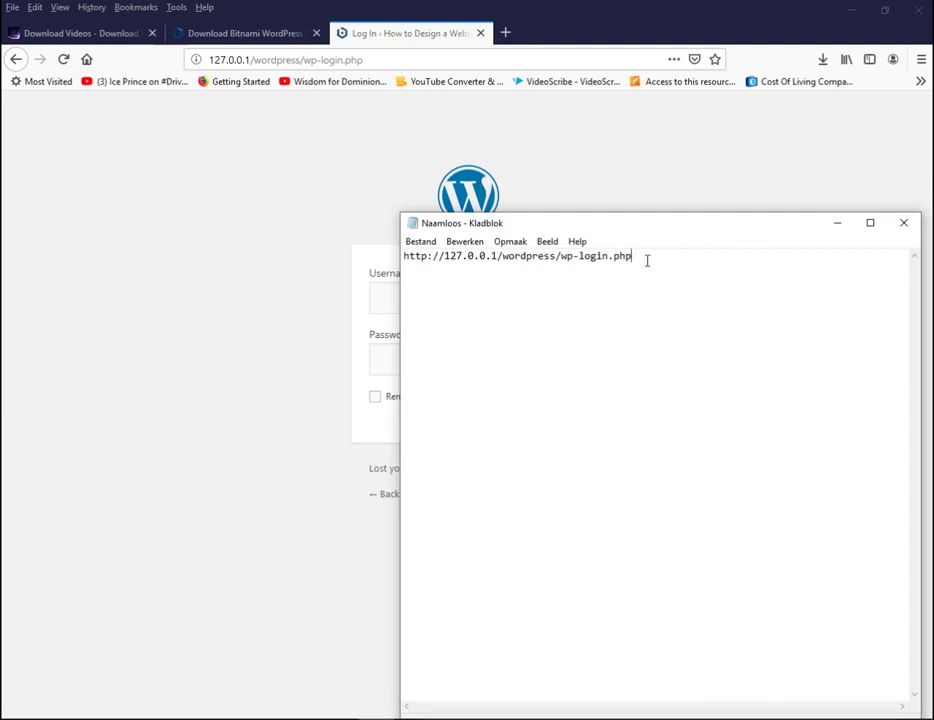
drag(647, 260, 401, 272)
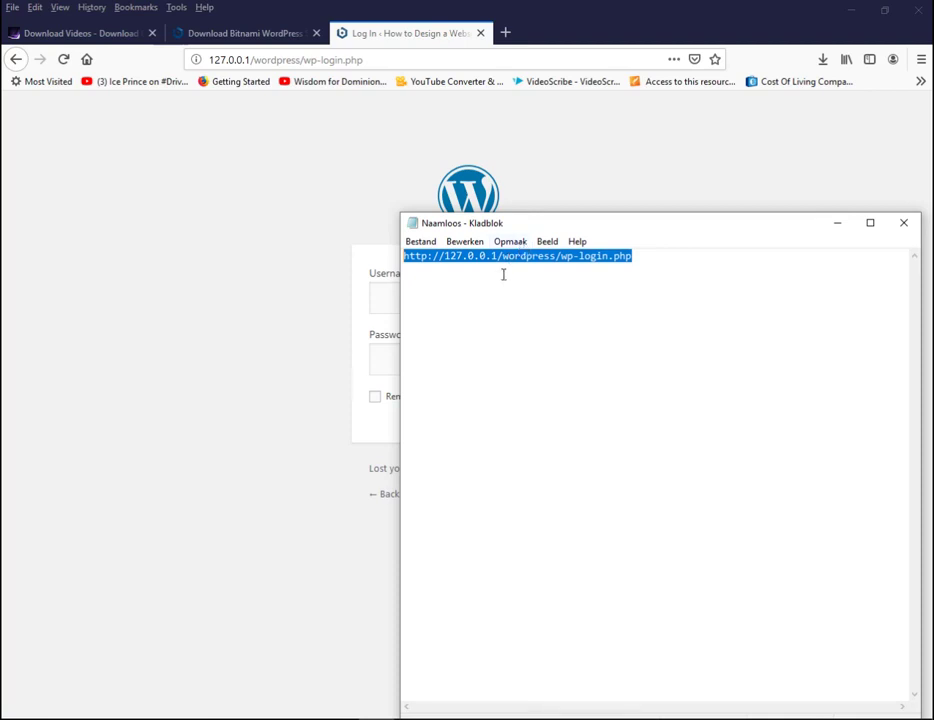
click(840, 229)
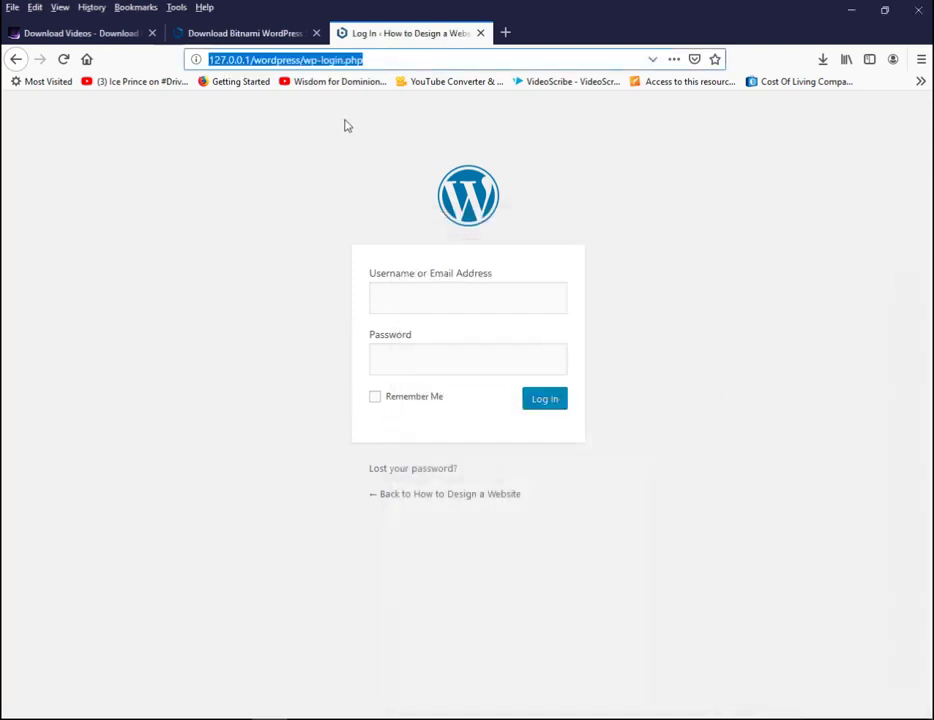
- Enter the admin account username and password on the login form and submit it
click(383, 60)
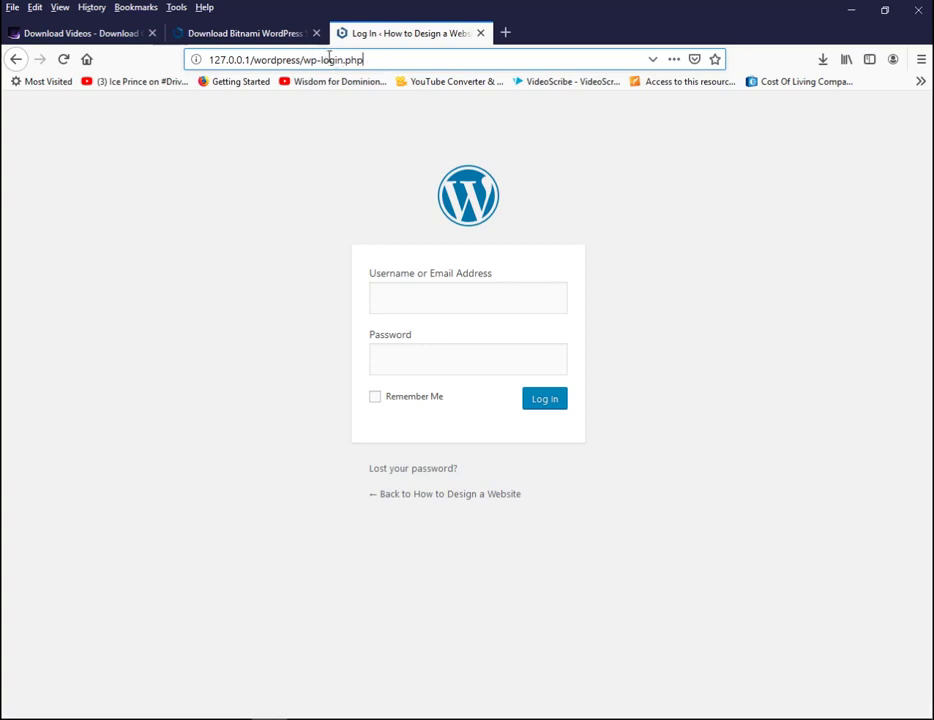
click(350, 59)
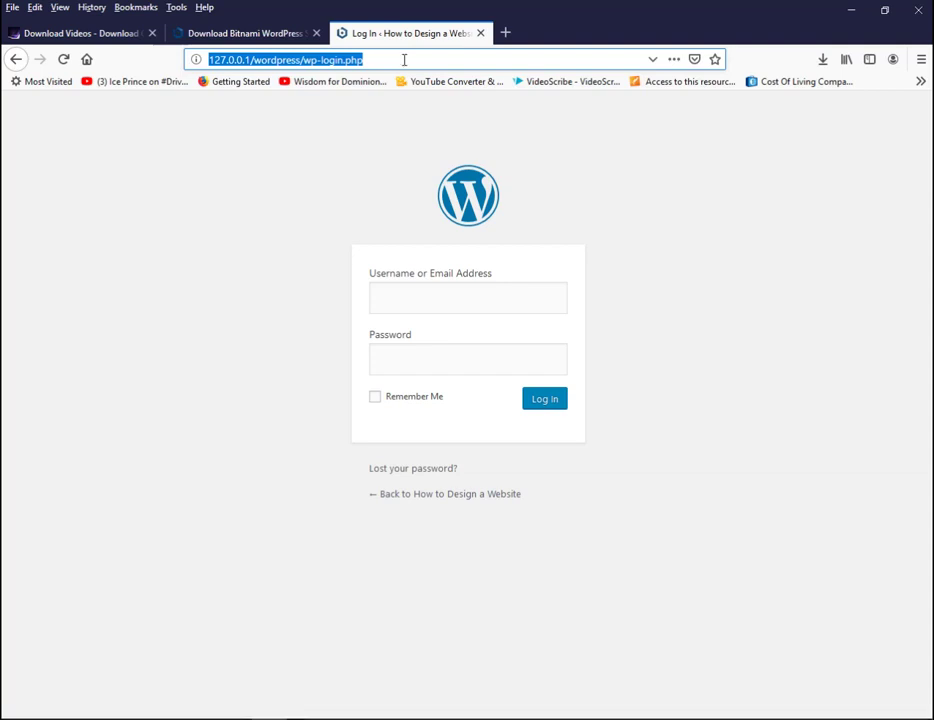
click(340, 54)
click(442, 302)
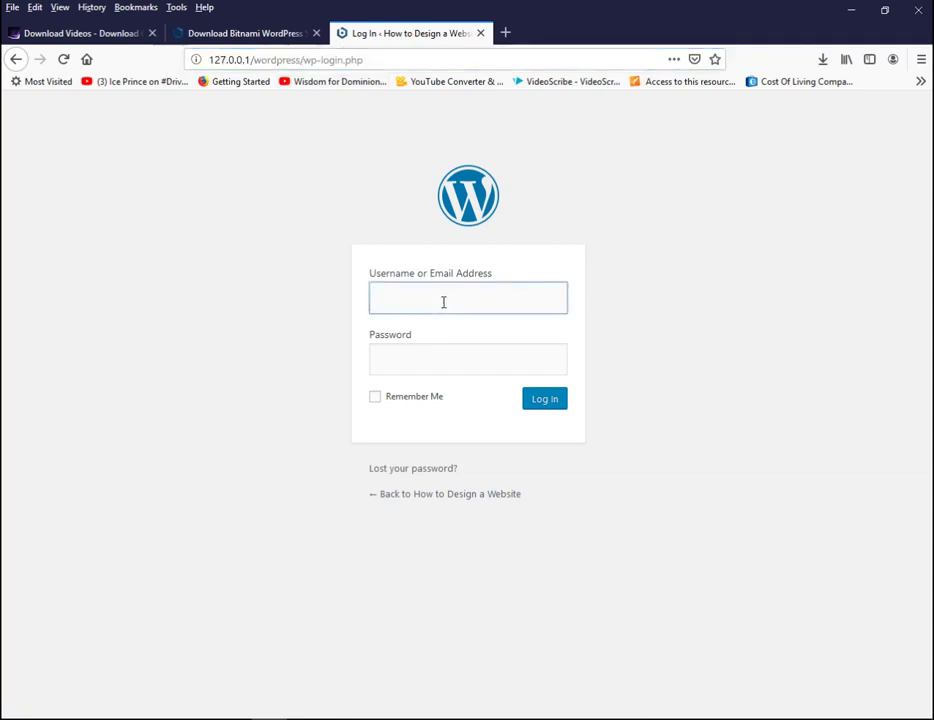
text(sampido)
click(456, 363)
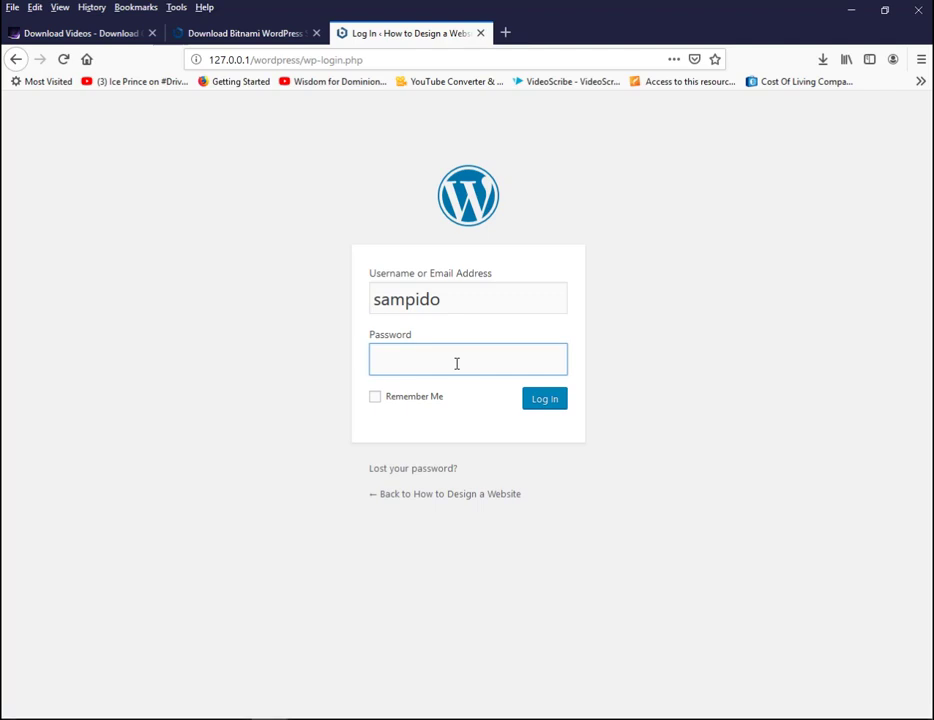
text(••••••)
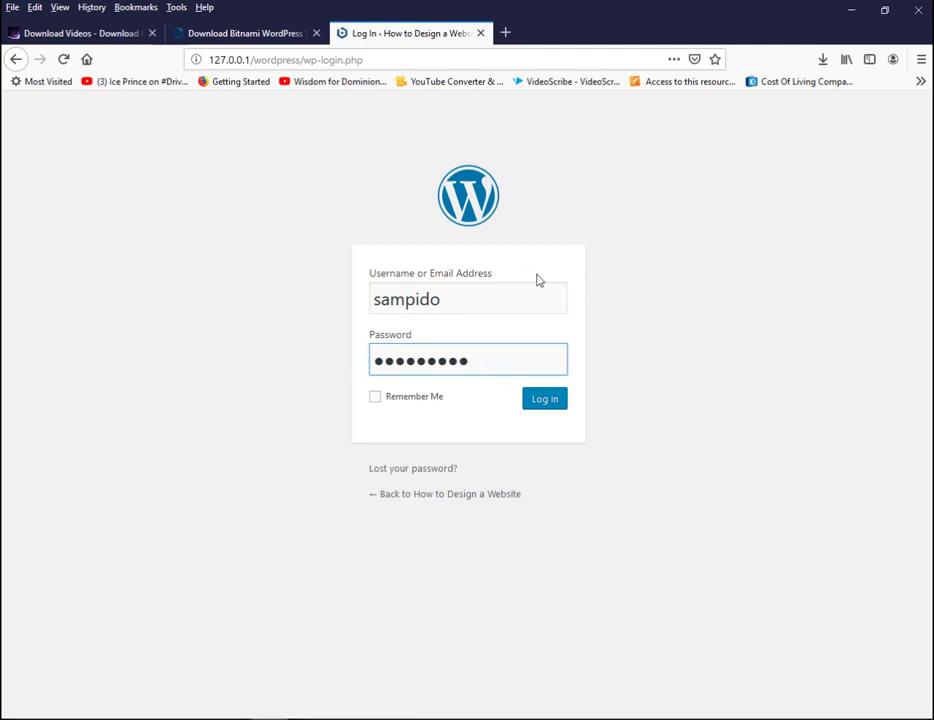
click(557, 399)
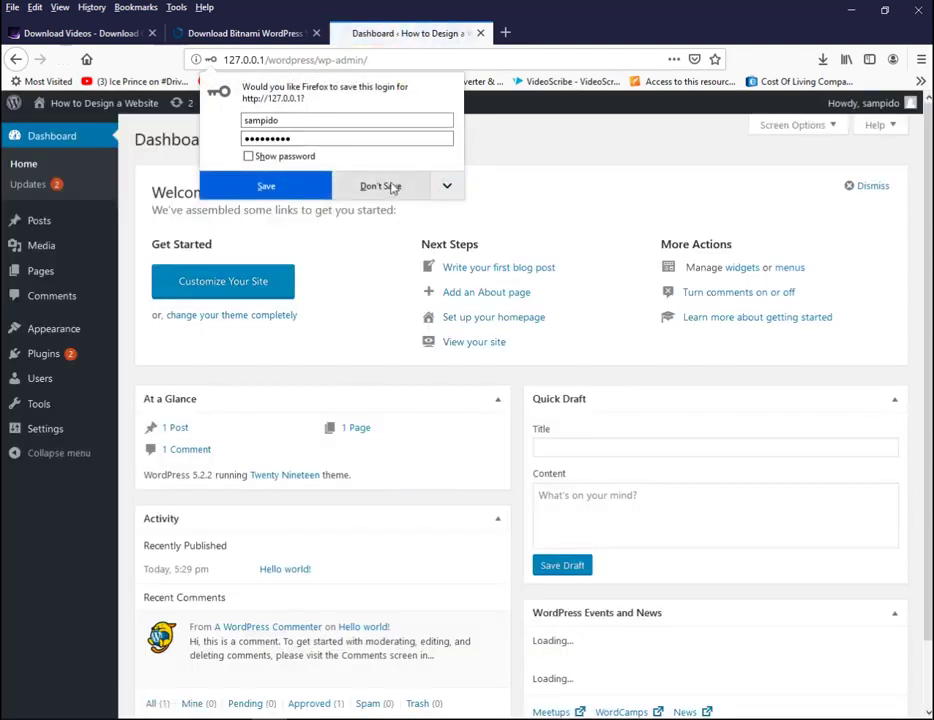
- Decline Firefox's offer to save the login and let the admin Dashboard load
click(391, 186)
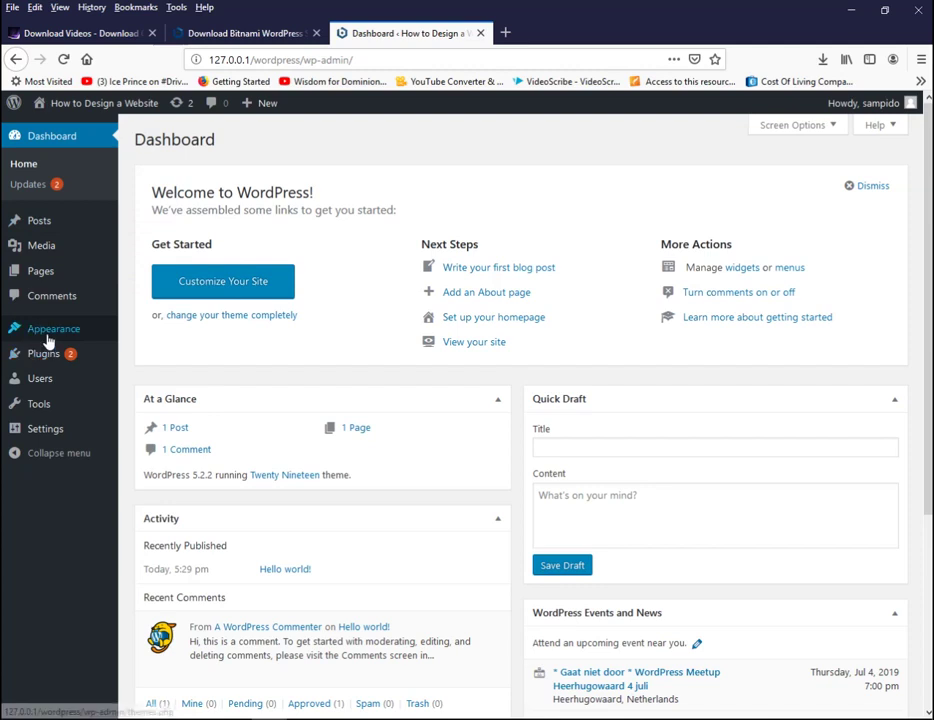
mouse_move(48, 341)
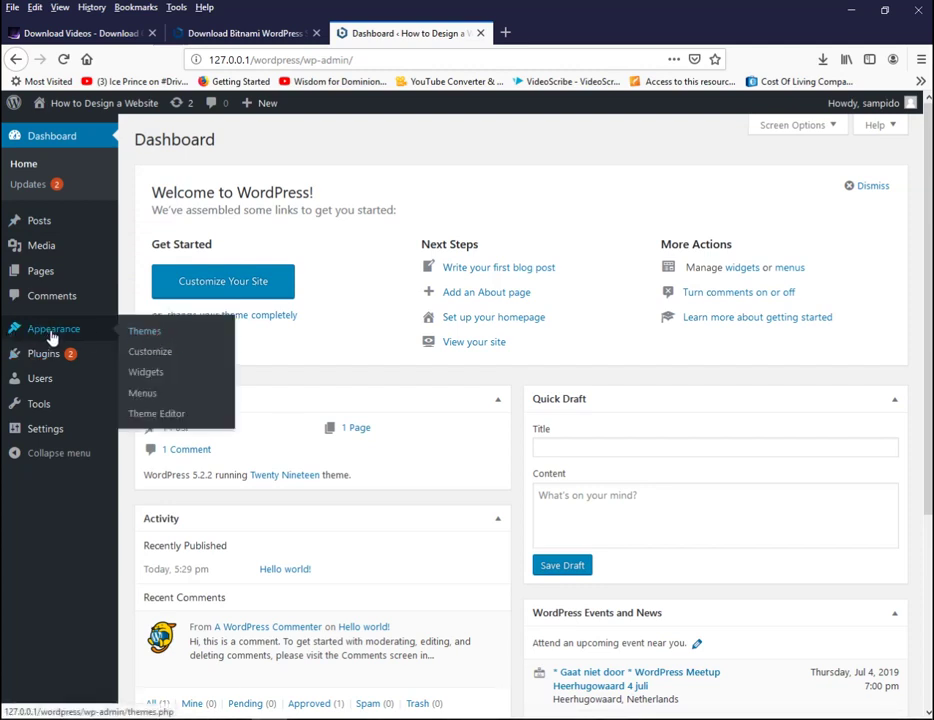
- Go to Appearance > Themes and open the Add Themes page of featured themes
click(145, 332)
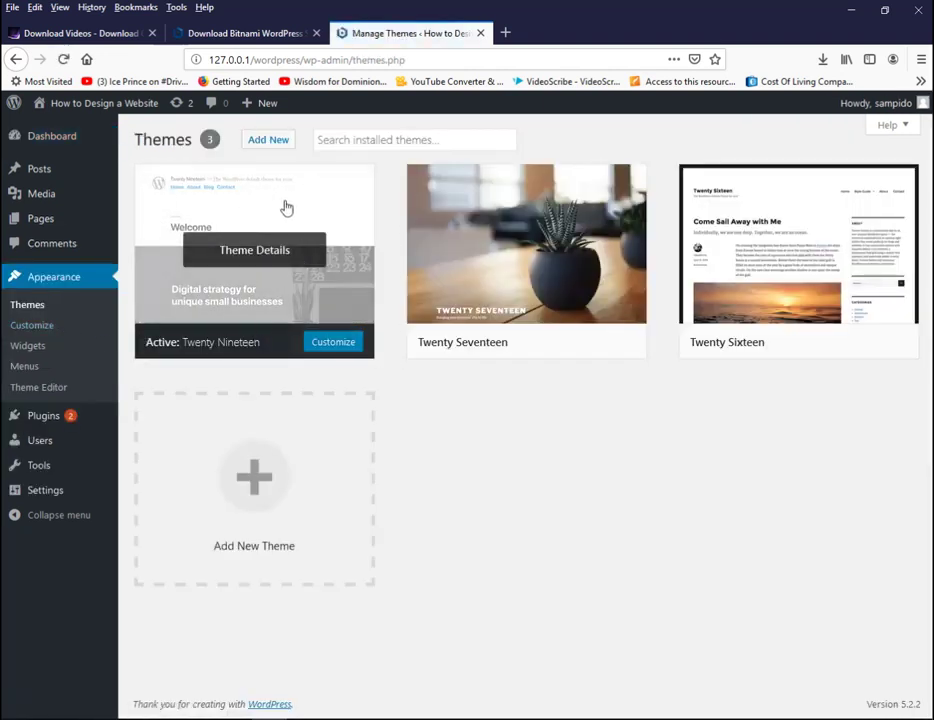
click(278, 148)
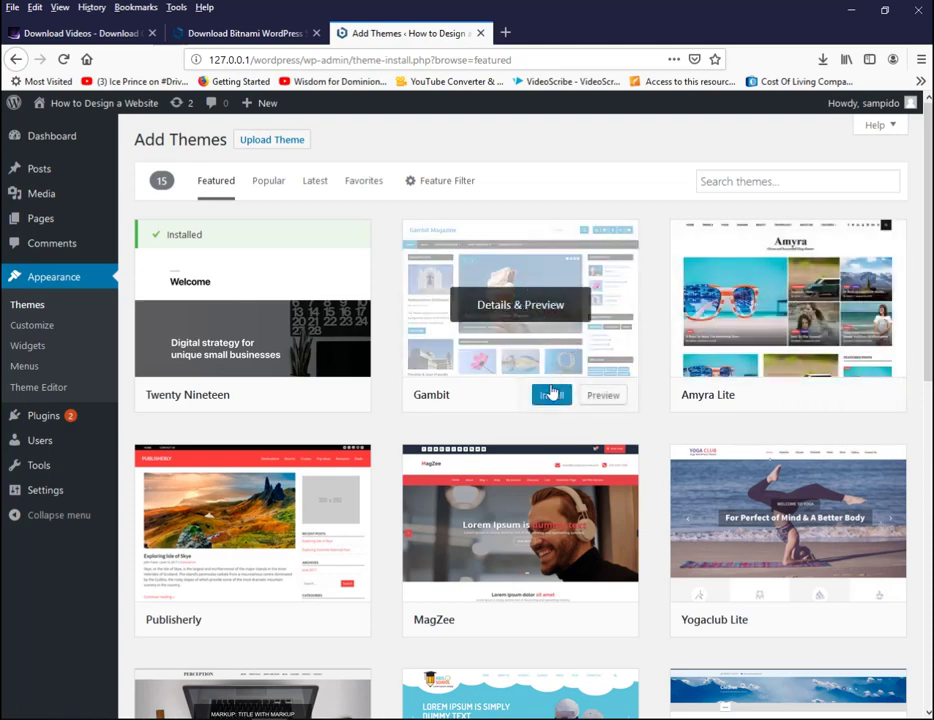
- Install the Gambit theme from the featured list and activate it once installed
click(557, 396)
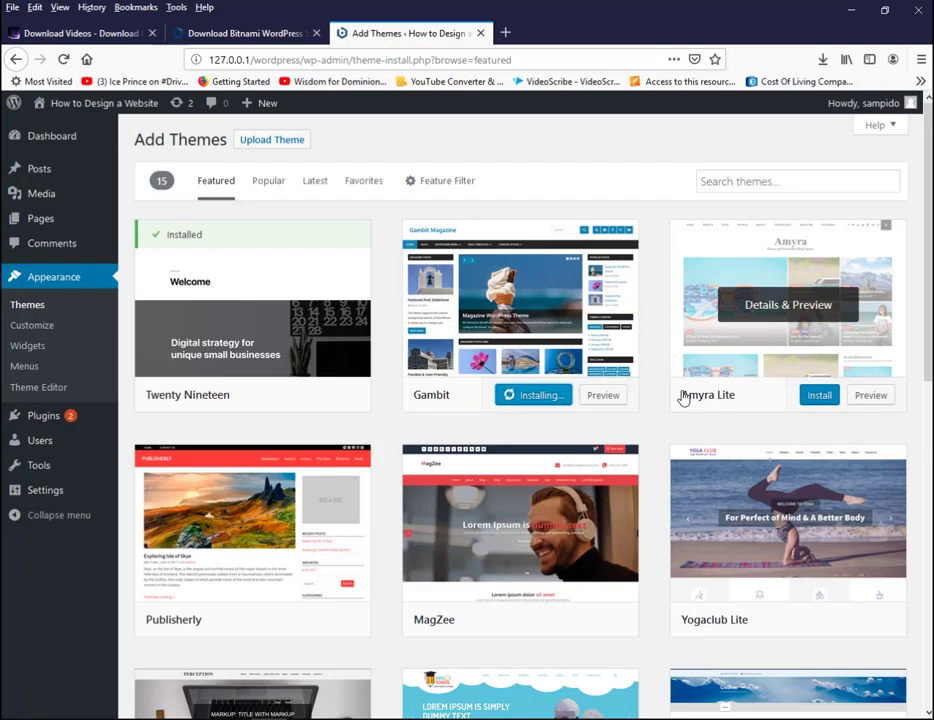
scroll(683, 398, down, 5)
scroll(520, 410, down, 1)
scroll(520, 410, up, 6)
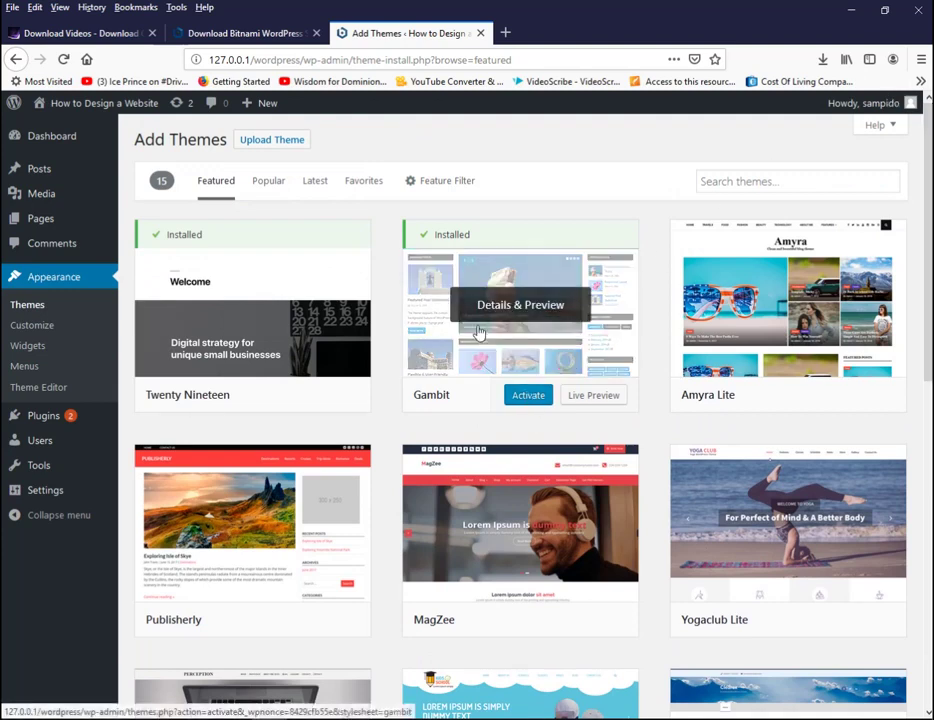
click(530, 398)
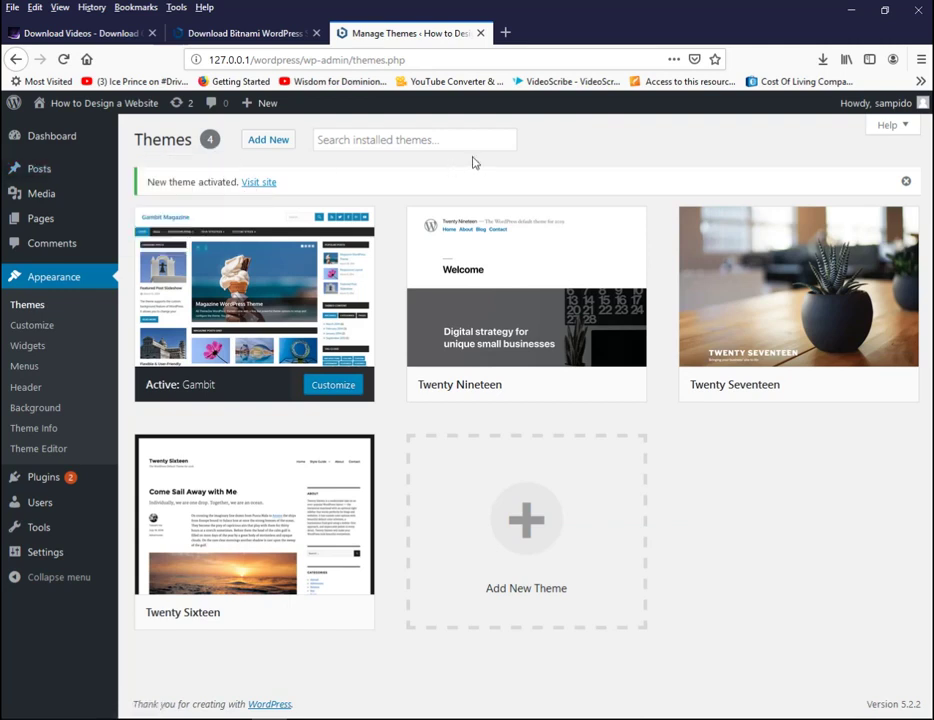
- Open Visit site in a new tab, look over the Gambit homepage, then return to Manage Themes
right_click(257, 187)
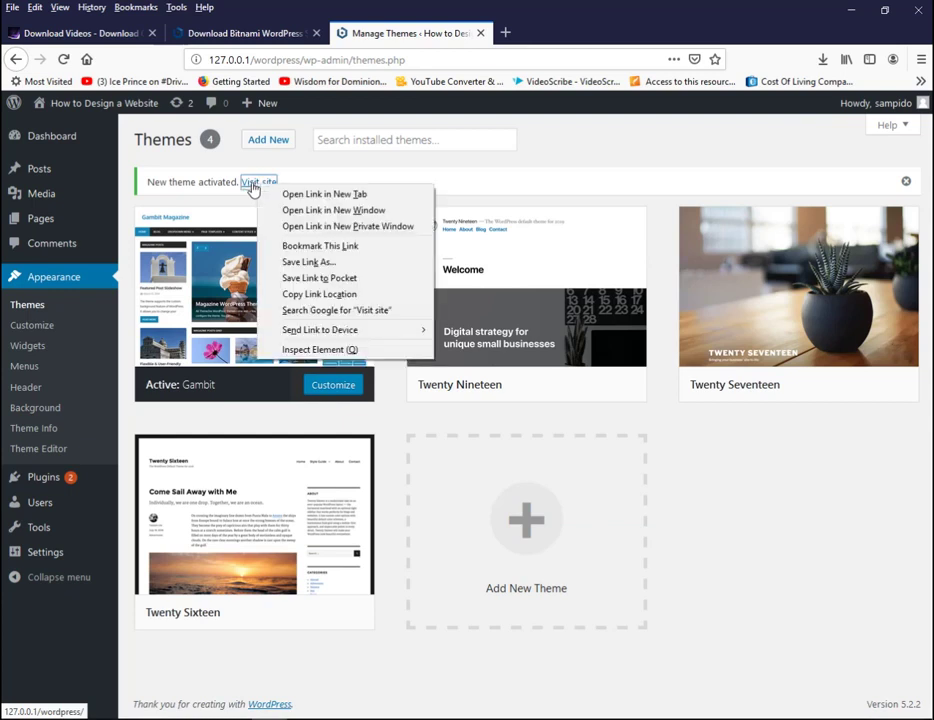
click(340, 200)
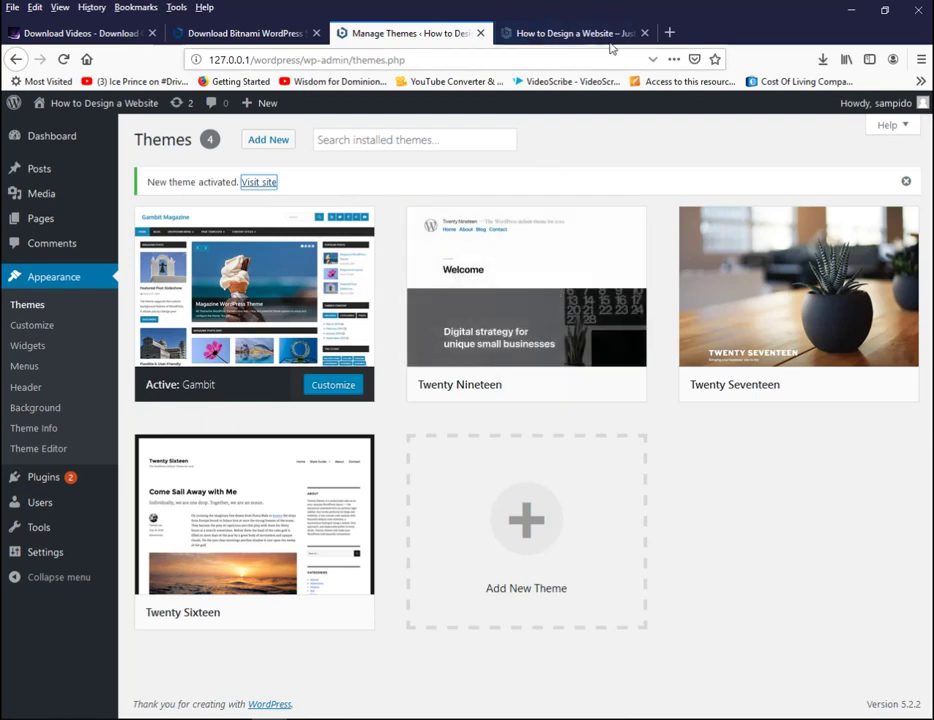
click(570, 37)
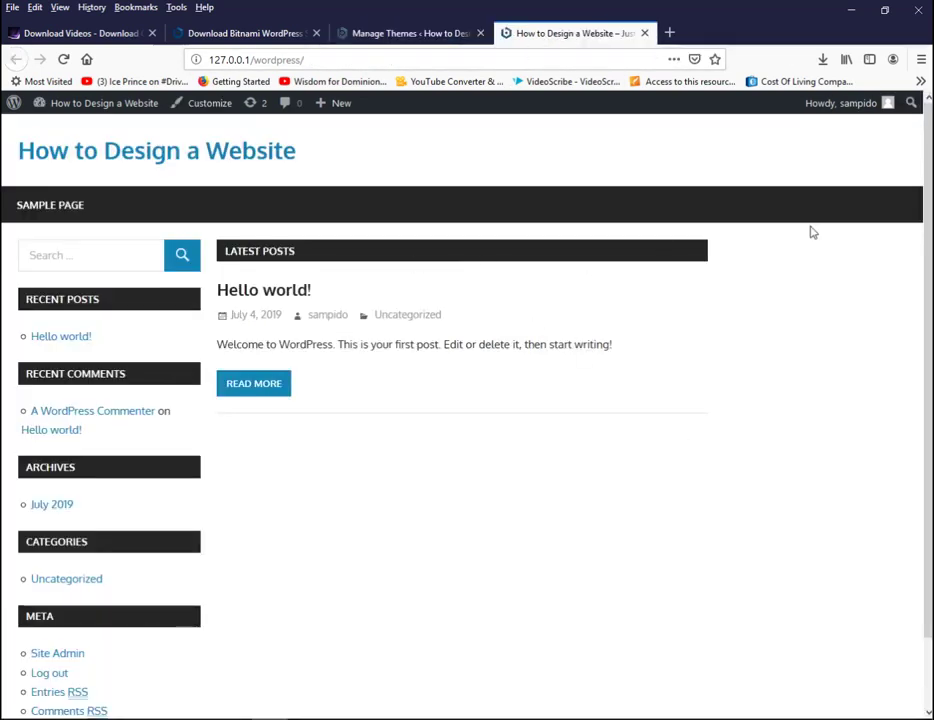
scroll(695, 238, down, 2)
scroll(695, 238, up, 2)
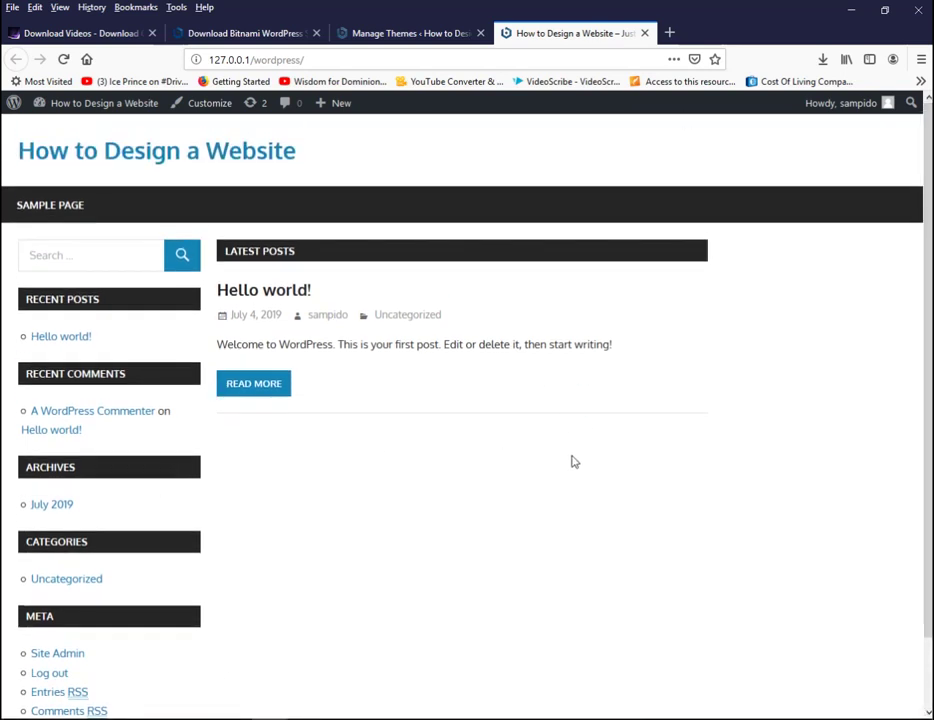
click(412, 34)
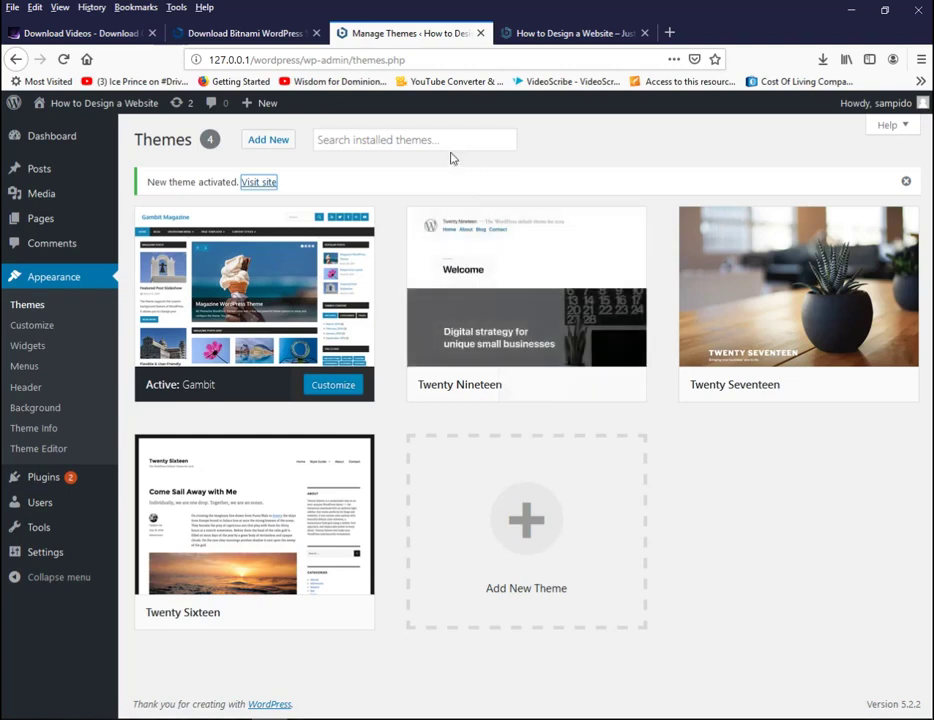
- Remove Recent Posts, Recent Comments, Archives, Meta and Categories from the Main Sidebar widgets
click(29, 350)
drag(572, 294, 360, 268)
drag(538, 313, 360, 310)
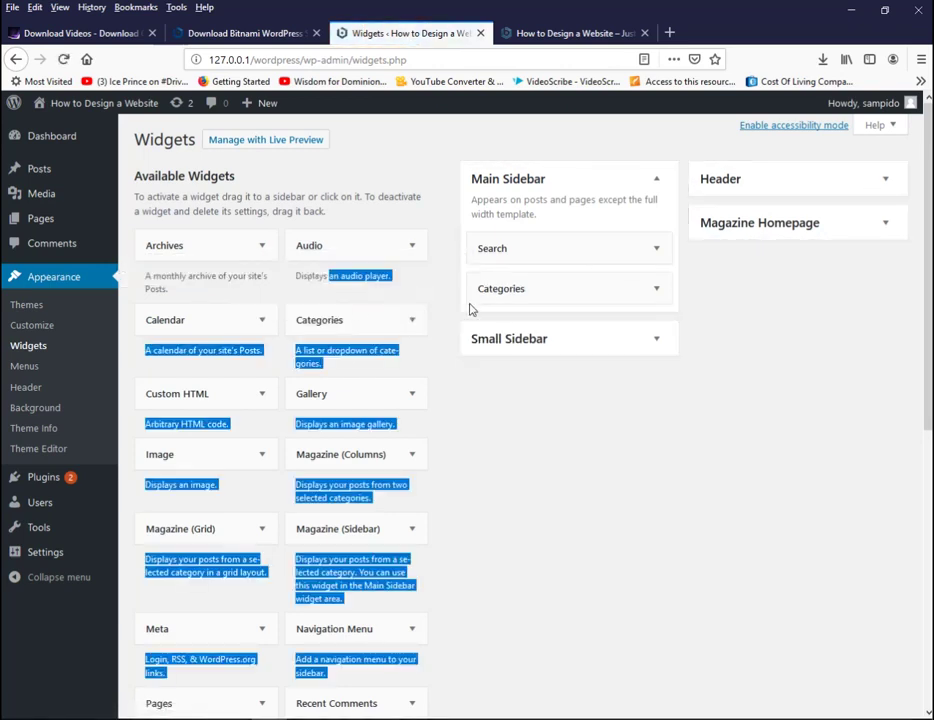
drag(596, 296, 400, 290)
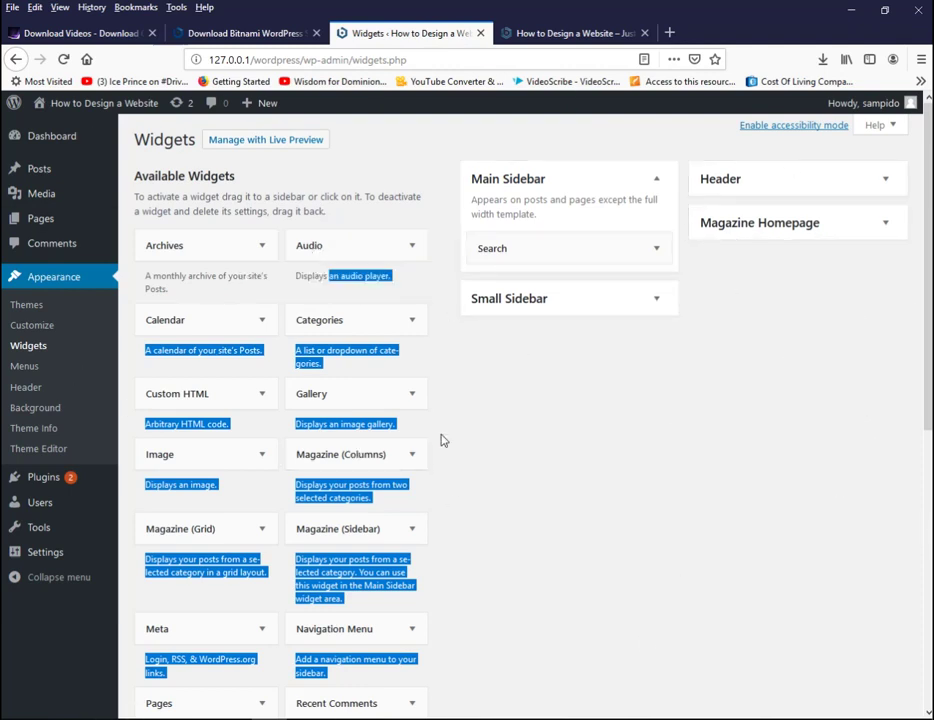
click(30, 327)
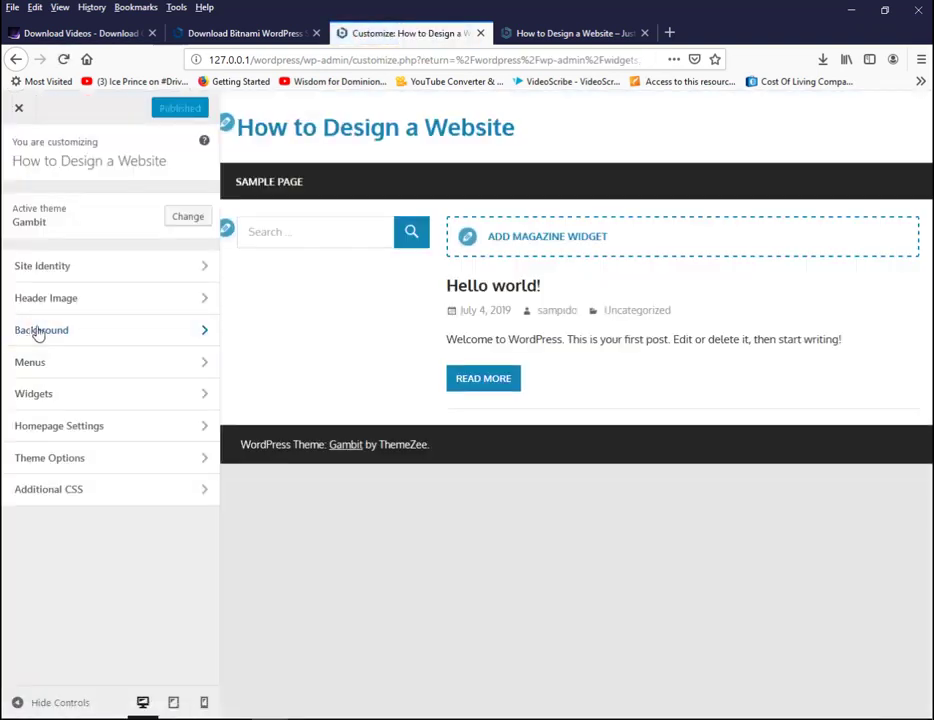
- In Homepage Settings, choose 'A static page' and select Sample Page as the homepage
click(197, 300)
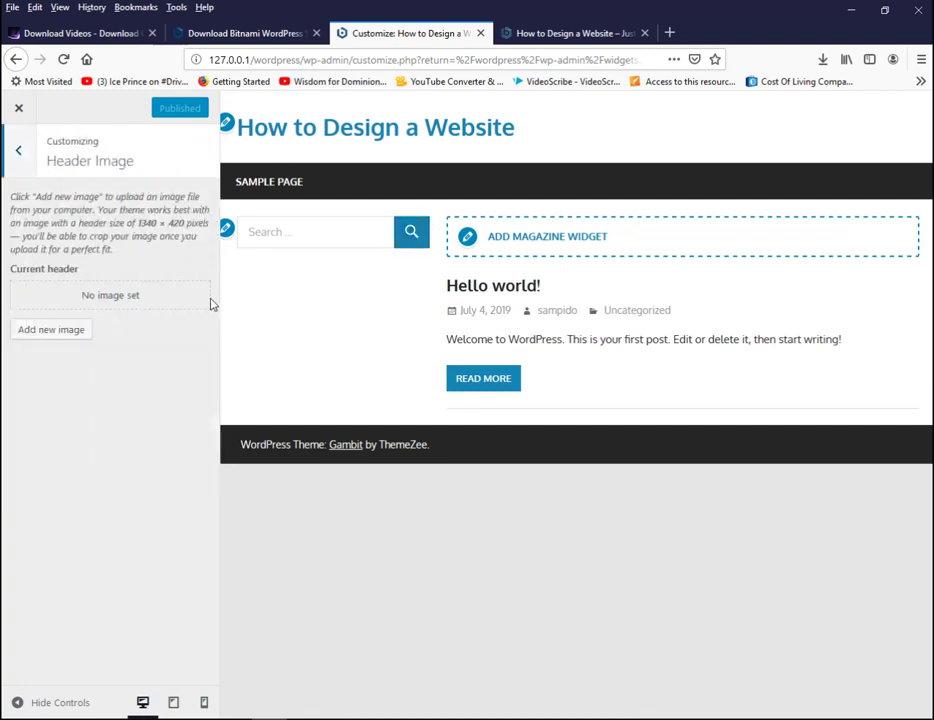
click(18, 152)
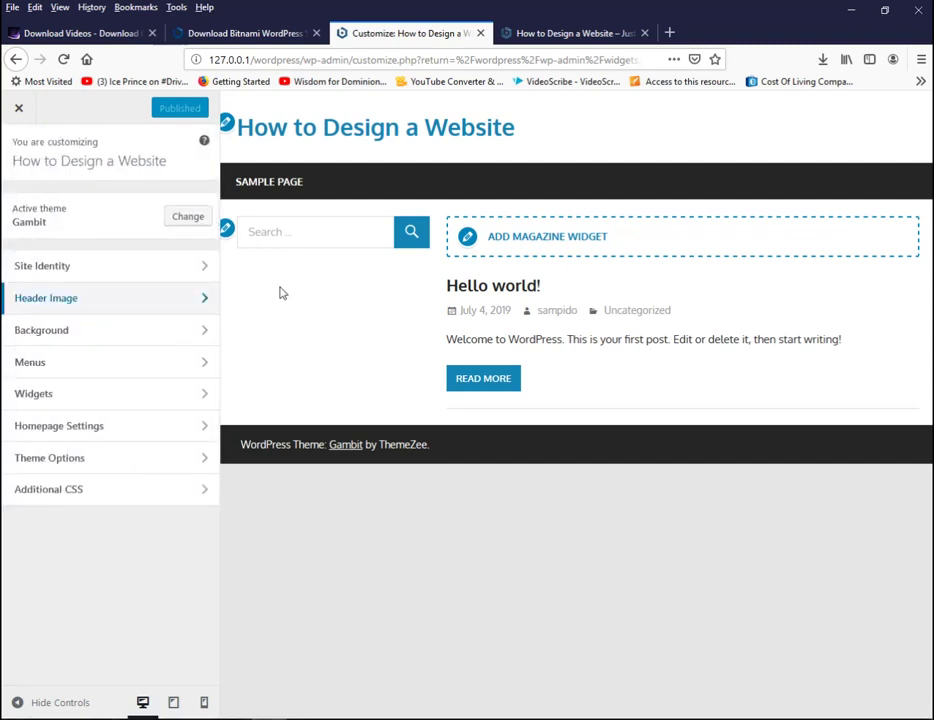
click(108, 428)
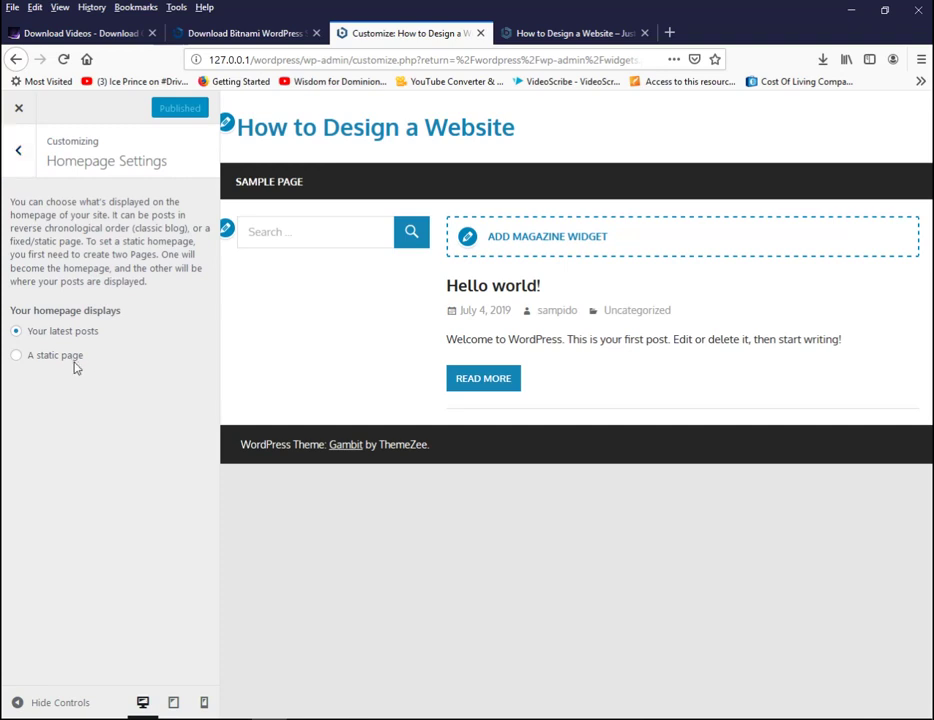
click(60, 361)
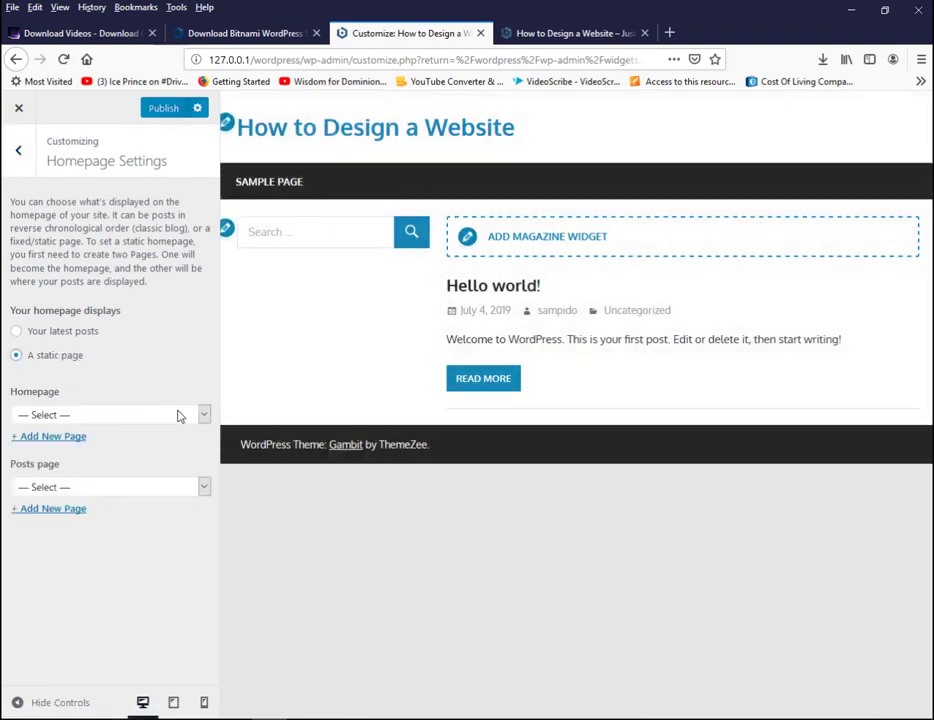
click(203, 416)
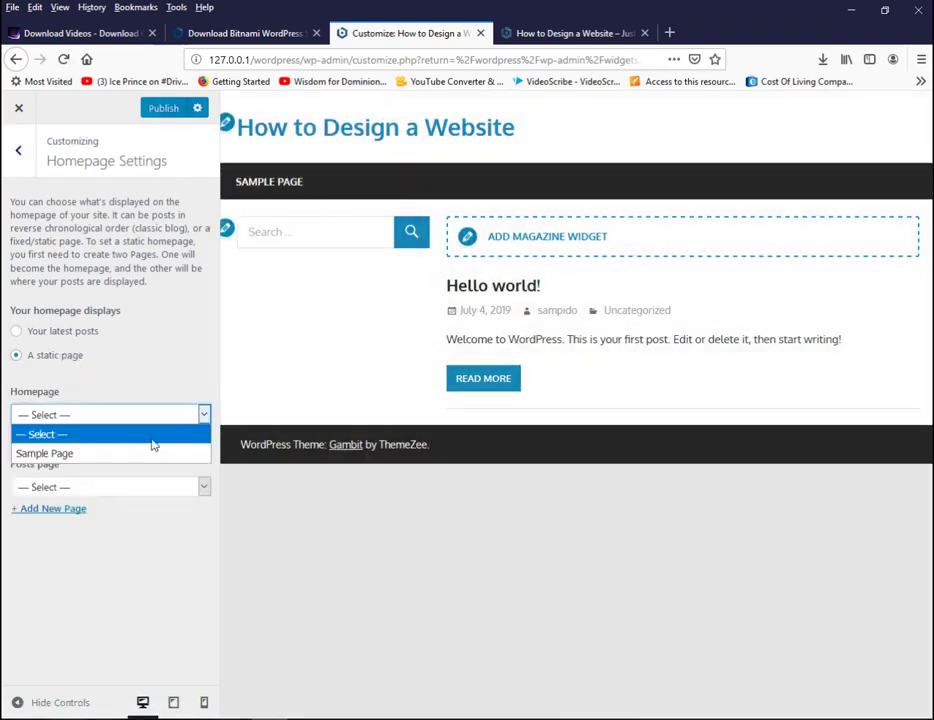
click(152, 456)
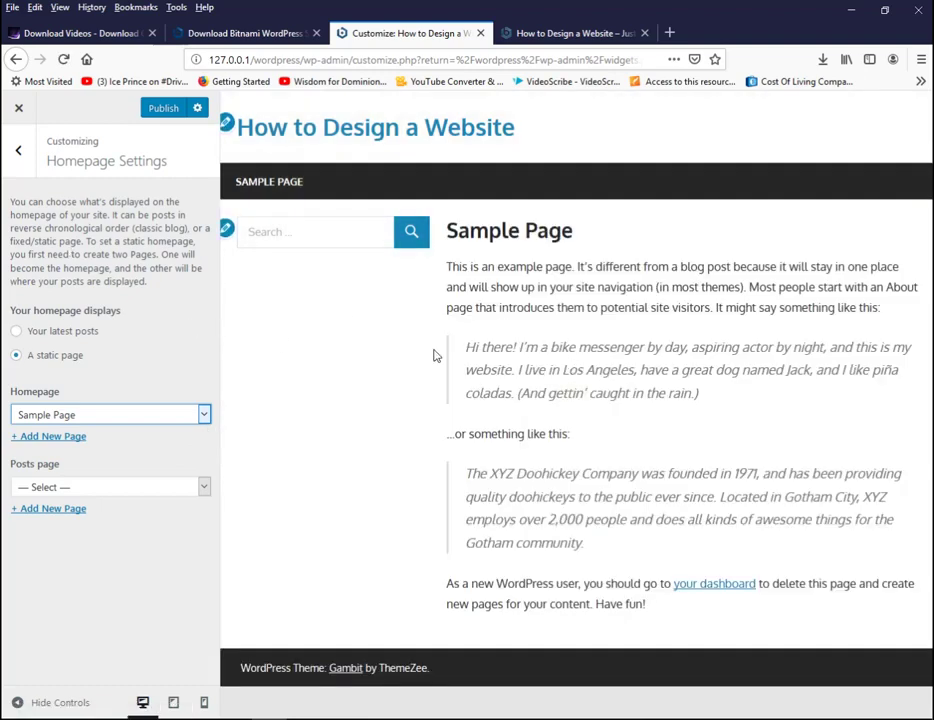
- Add new Services and Contact pages from the Posts page field, leaving Contact as posts page
click(70, 510)
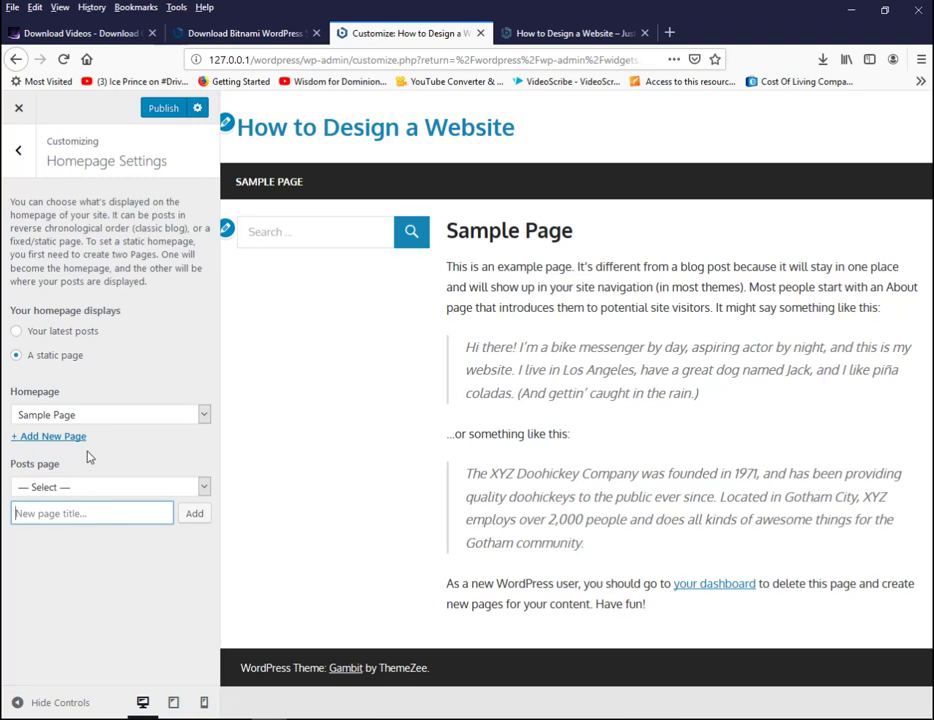
text(Services)
click(192, 515)
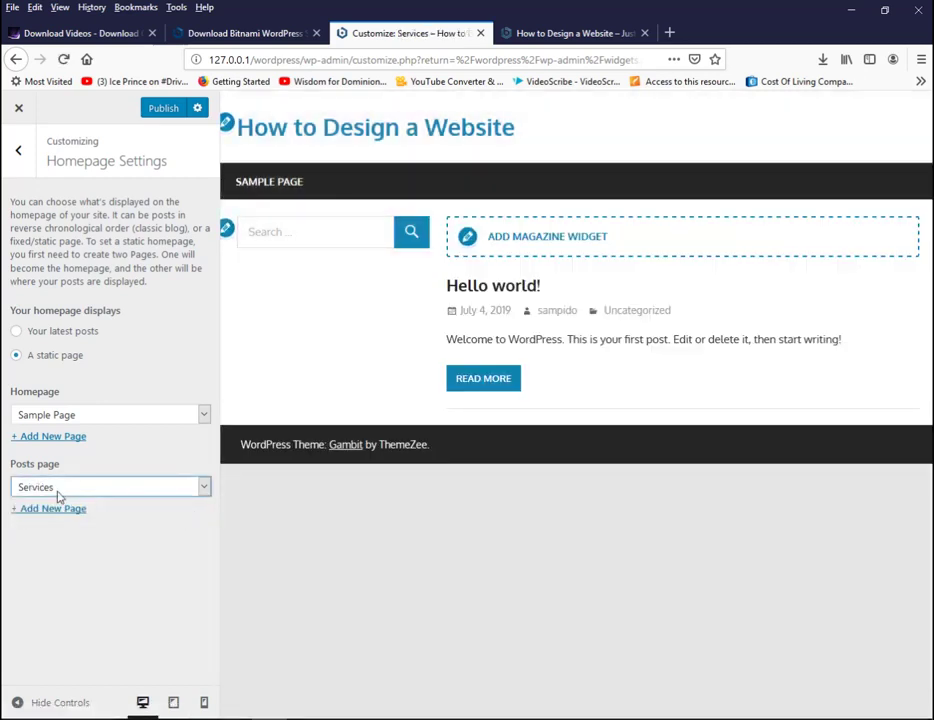
click(66, 512)
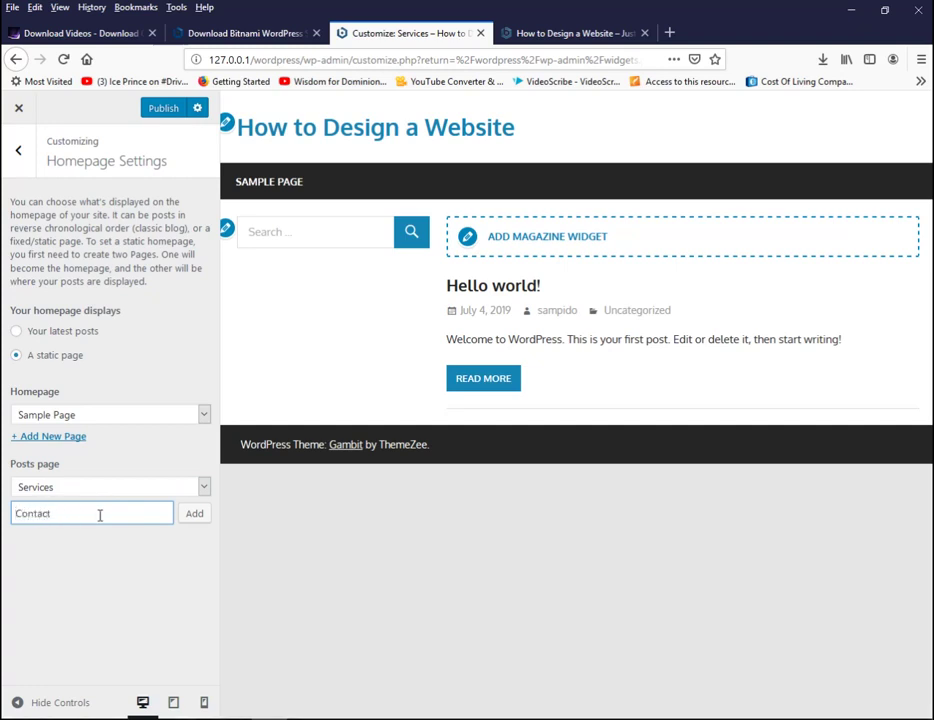
click(193, 514)
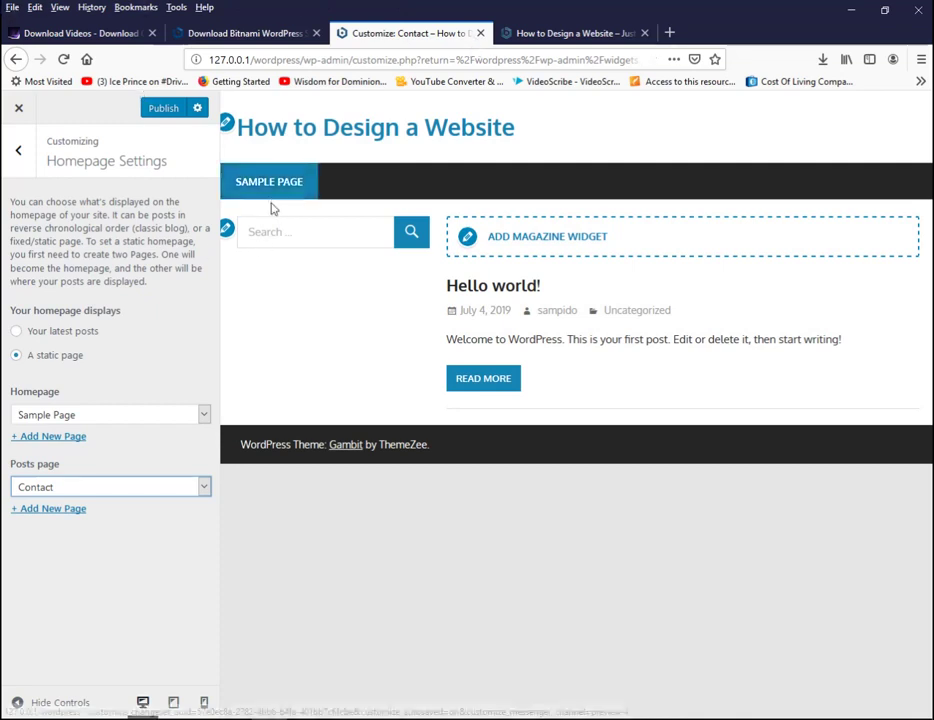
- Publish the Customizer homepage changes and go to the live site tab
click(166, 109)
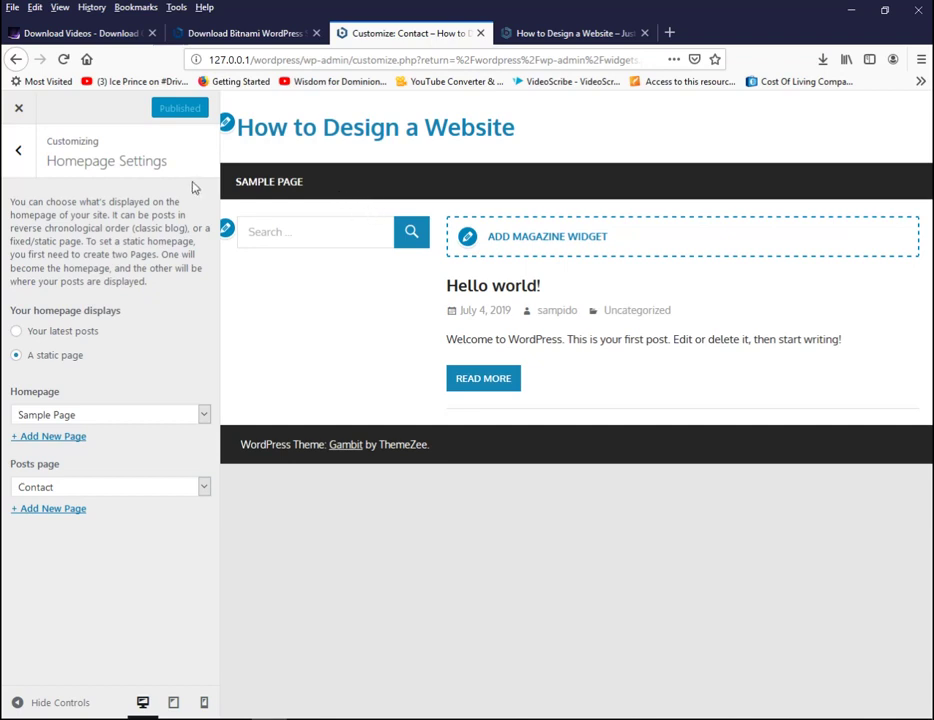
click(563, 30)
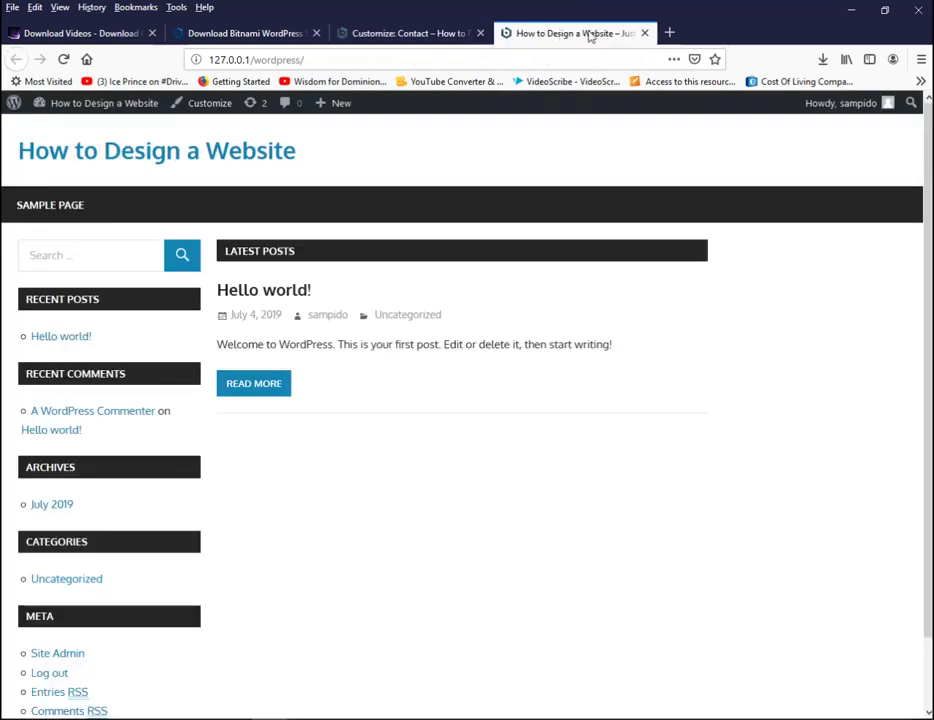
- Reload the live site to see the new static front page
click(340, 57)
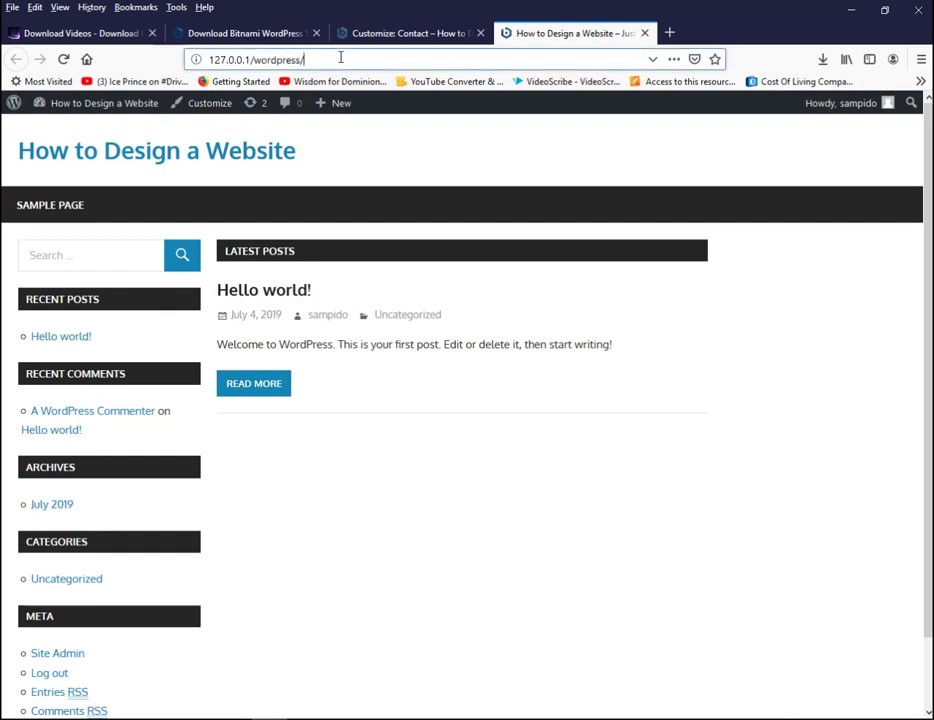
click(340, 57)
key(Return)
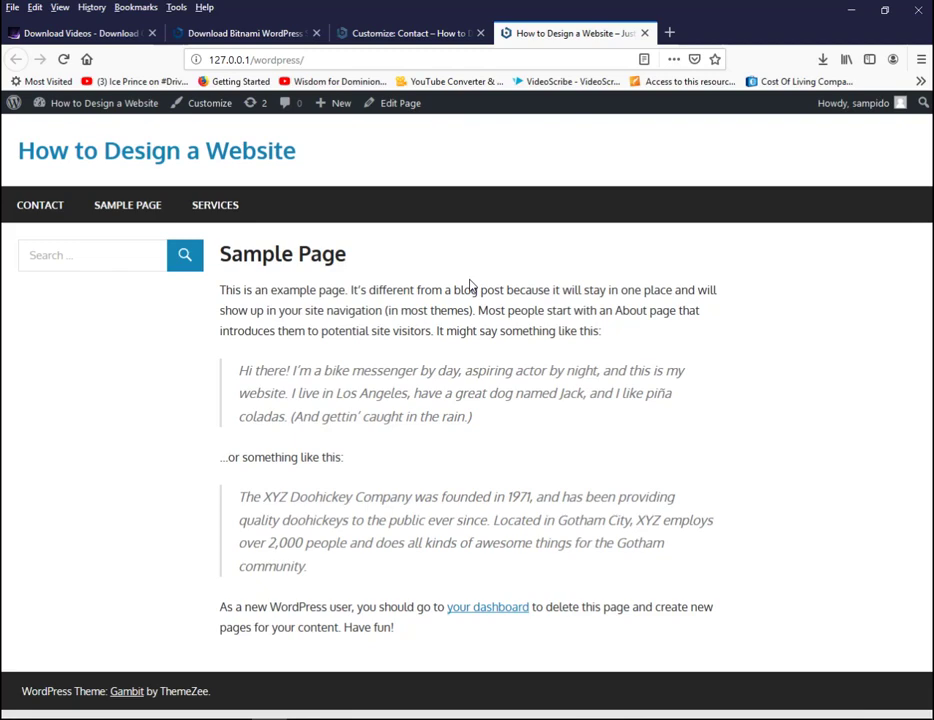
- Return to the Customizer tab and close it to get back to the Widgets admin page
click(434, 33)
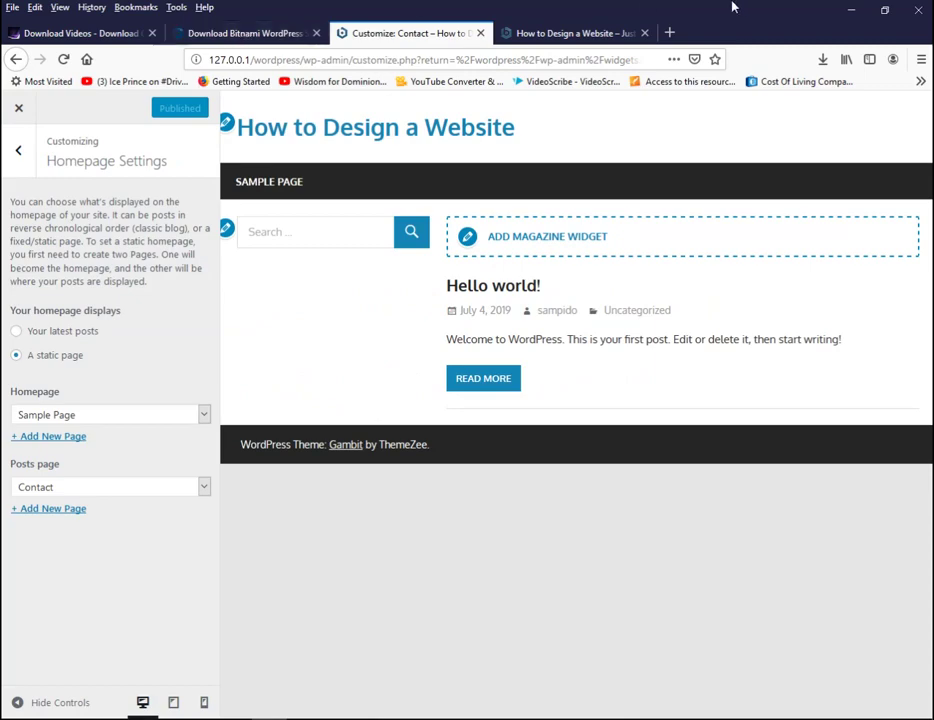
click(557, 33)
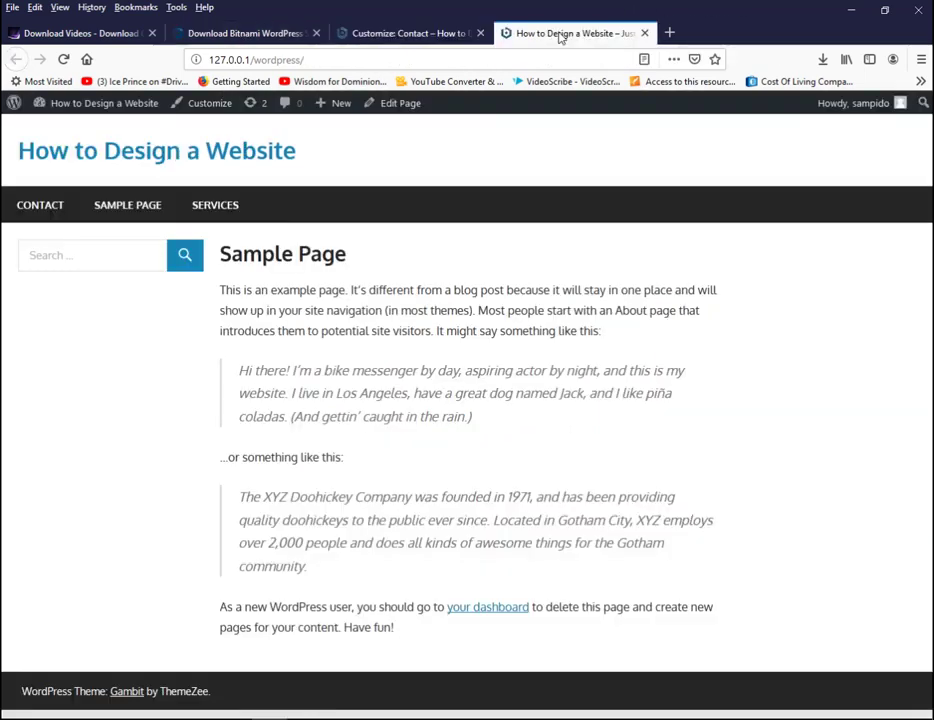
click(427, 33)
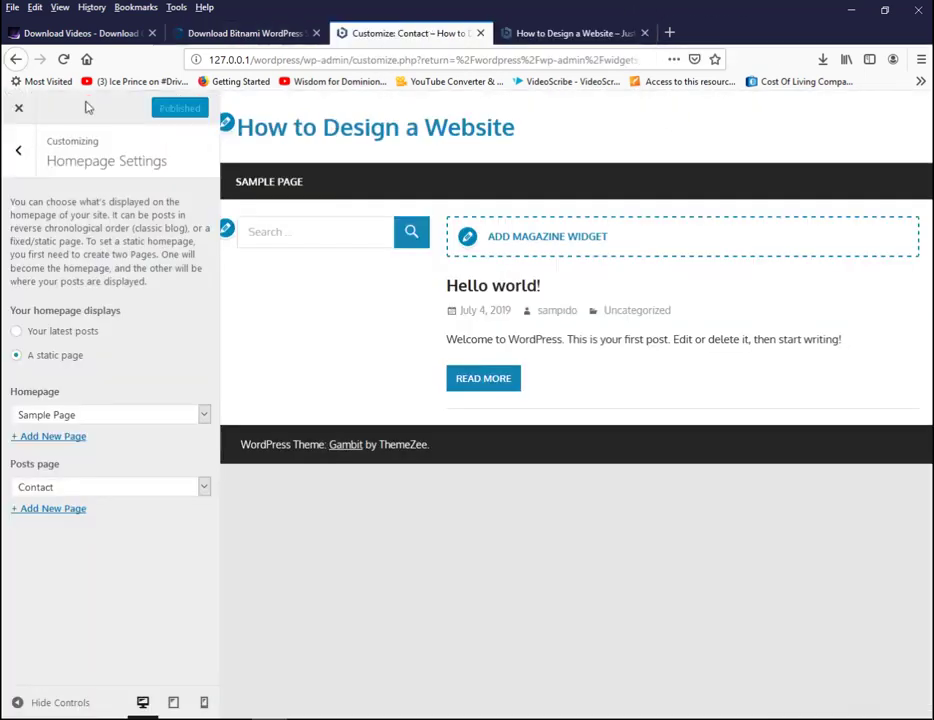
click(19, 107)
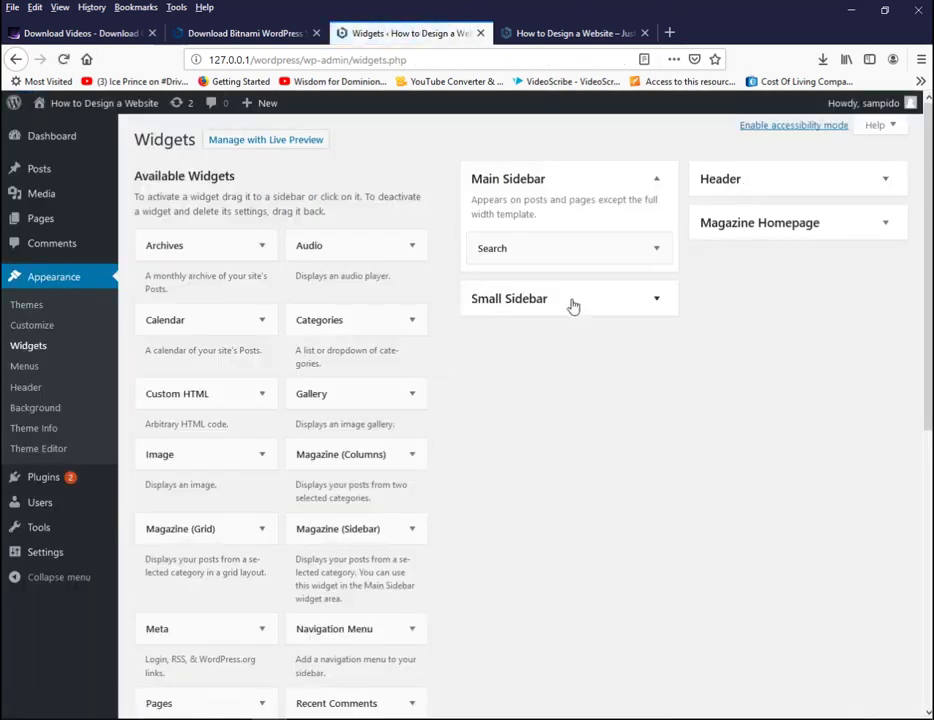
- Go to Appearance > Themes > Add New and bring up the Upload Theme form
click(29, 308)
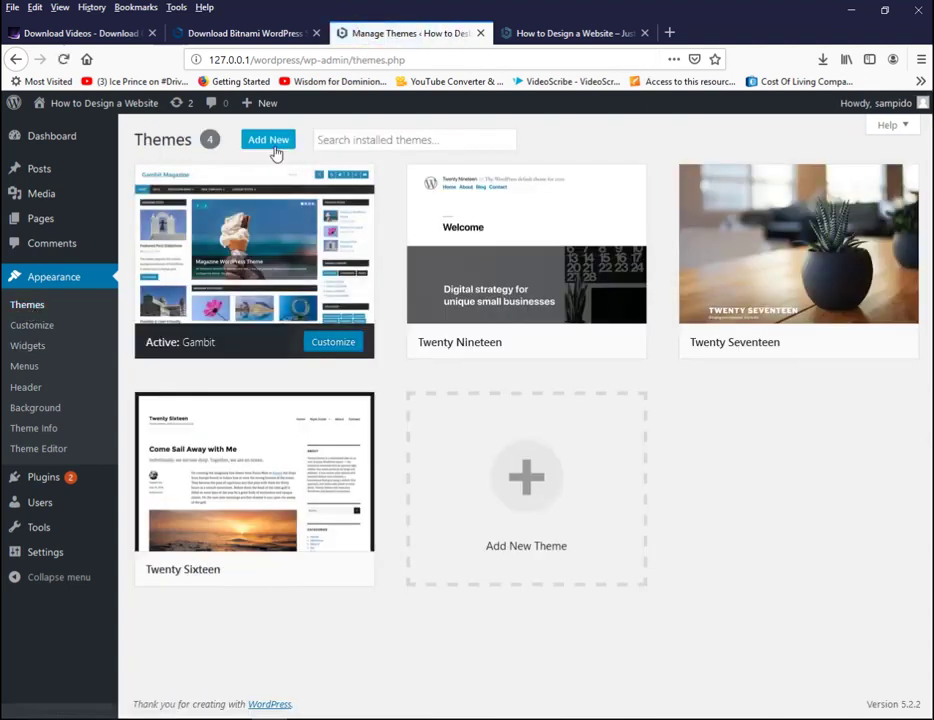
click(273, 148)
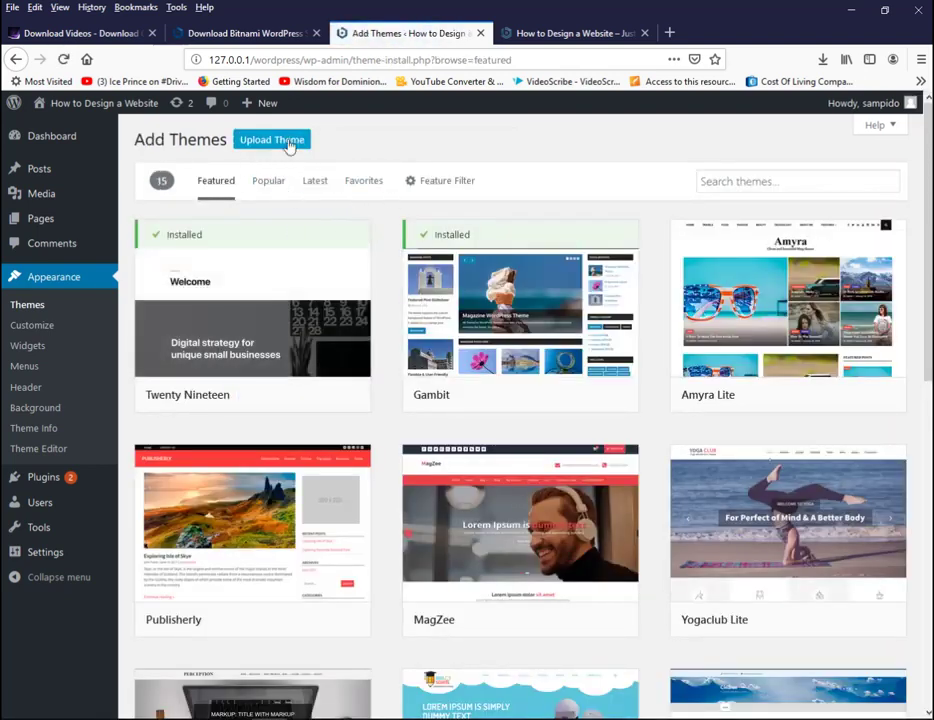
click(289, 146)
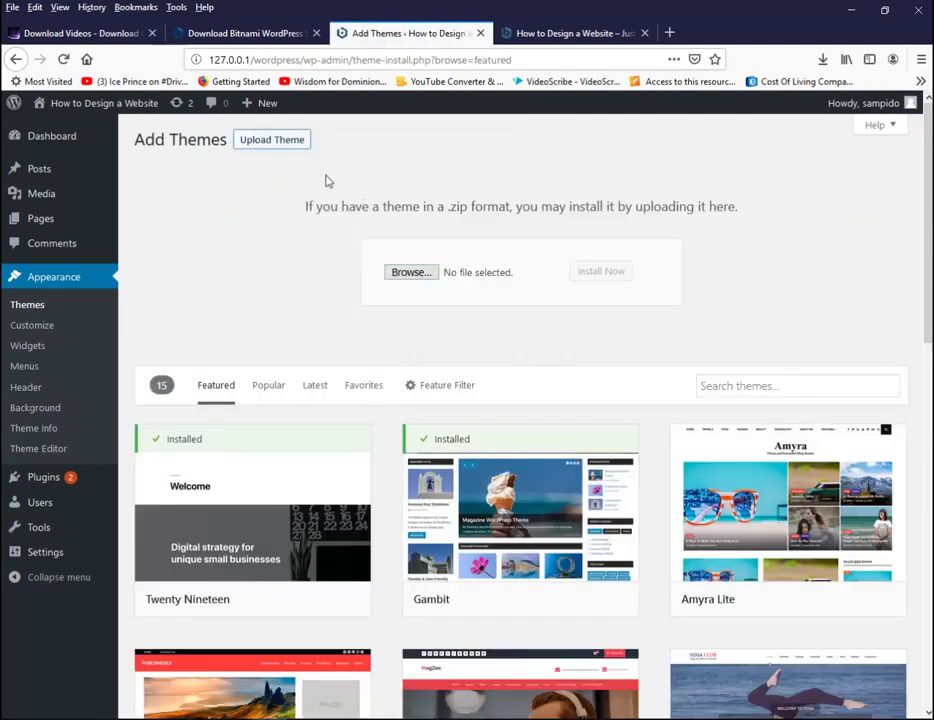
- Select business-consulting.zip from Documenten > SKT Thems Pro and install it
click(421, 276)
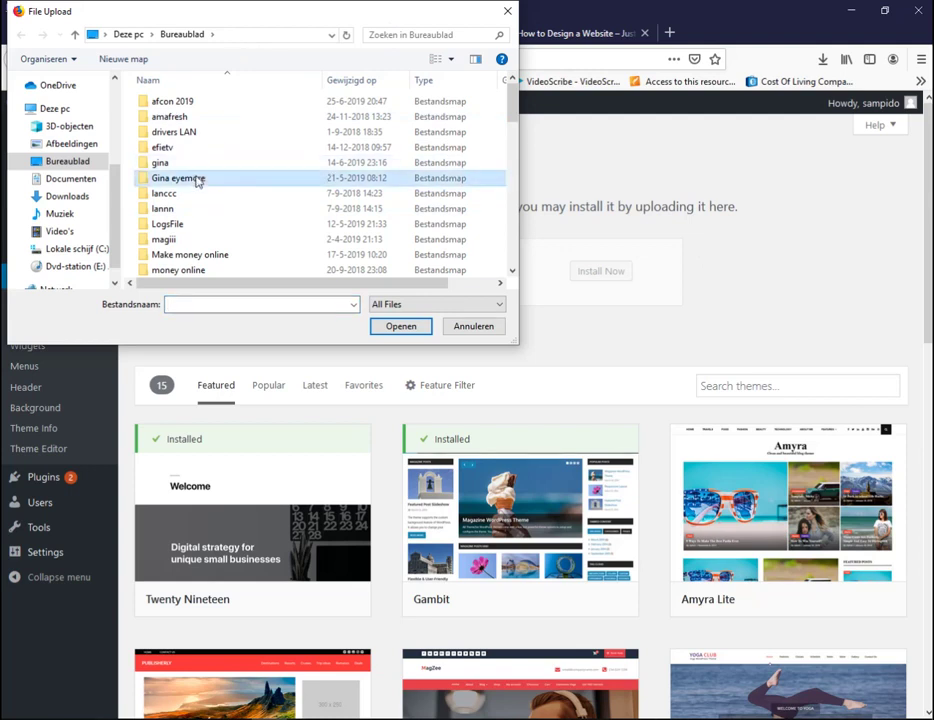
drag(515, 110, 544, 110)
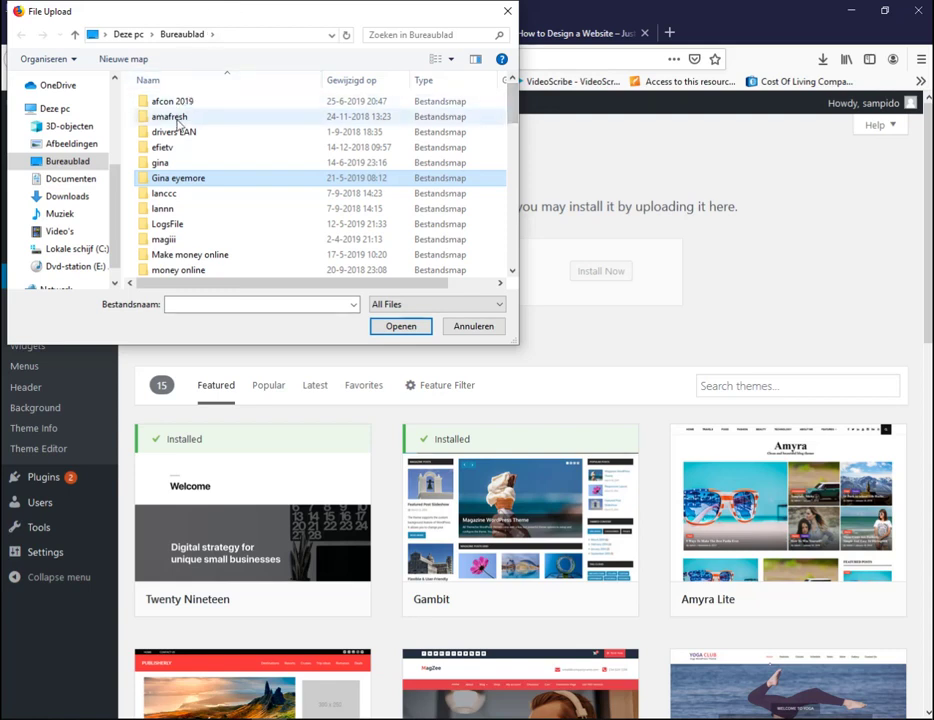
click(64, 182)
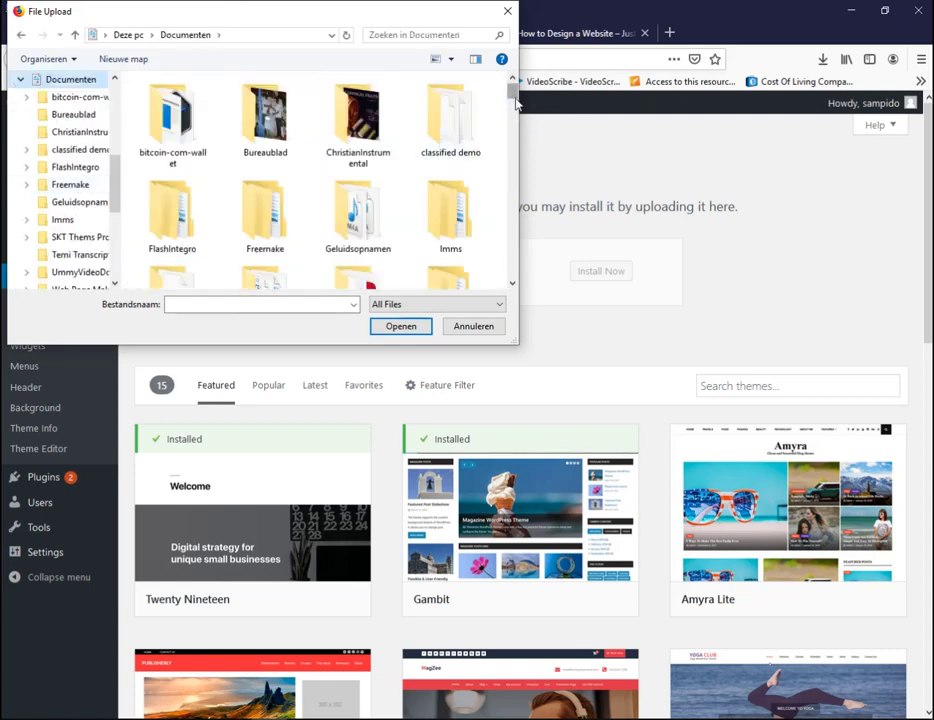
drag(513, 95, 517, 107)
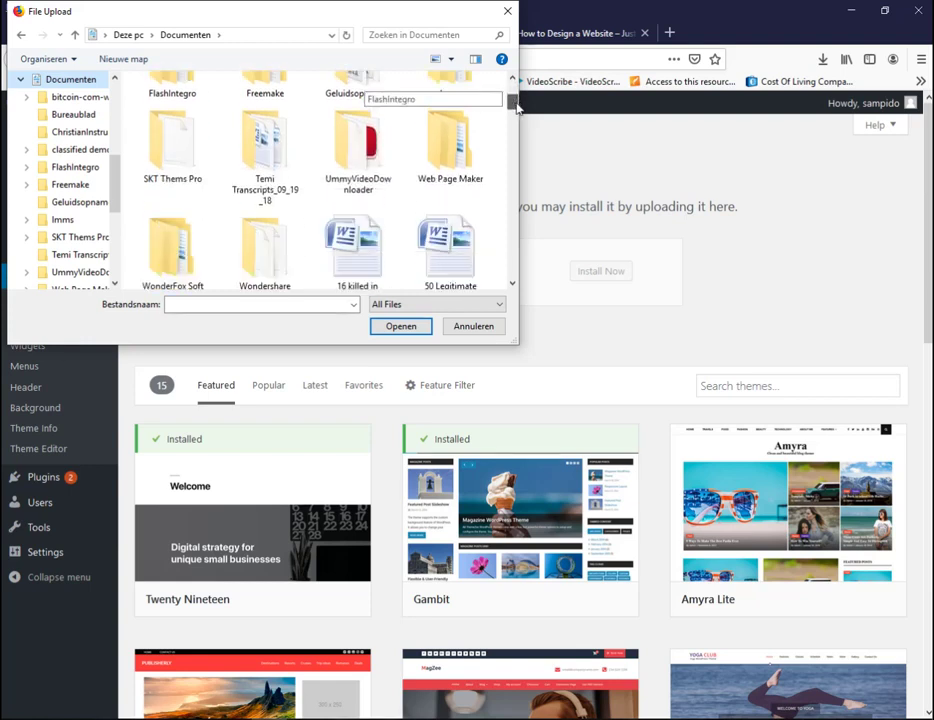
double_click(169, 146)
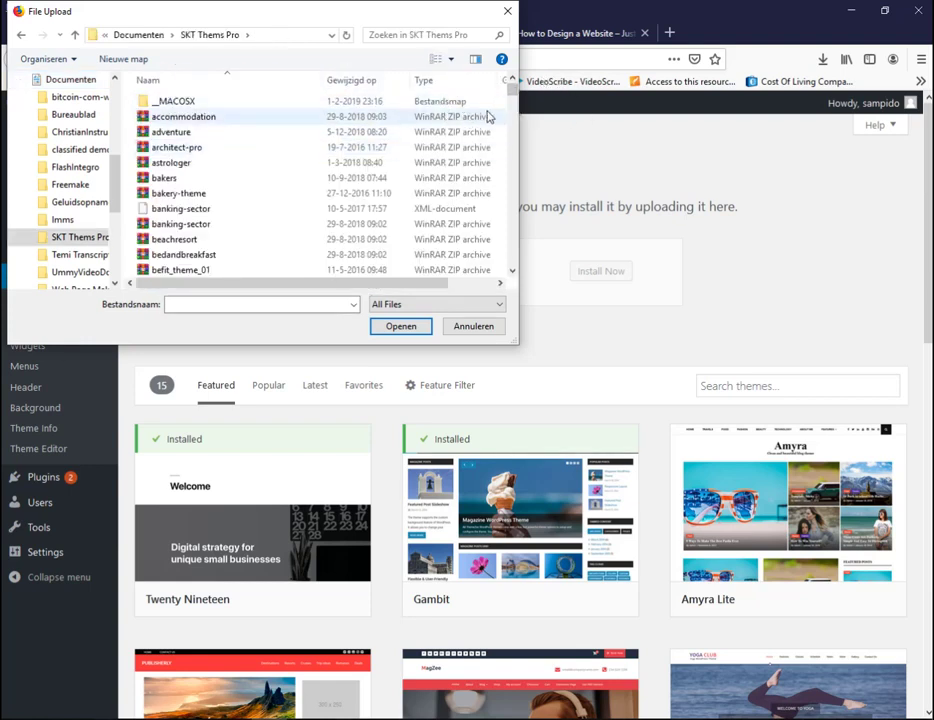
scroll(513, 92, down, 2)
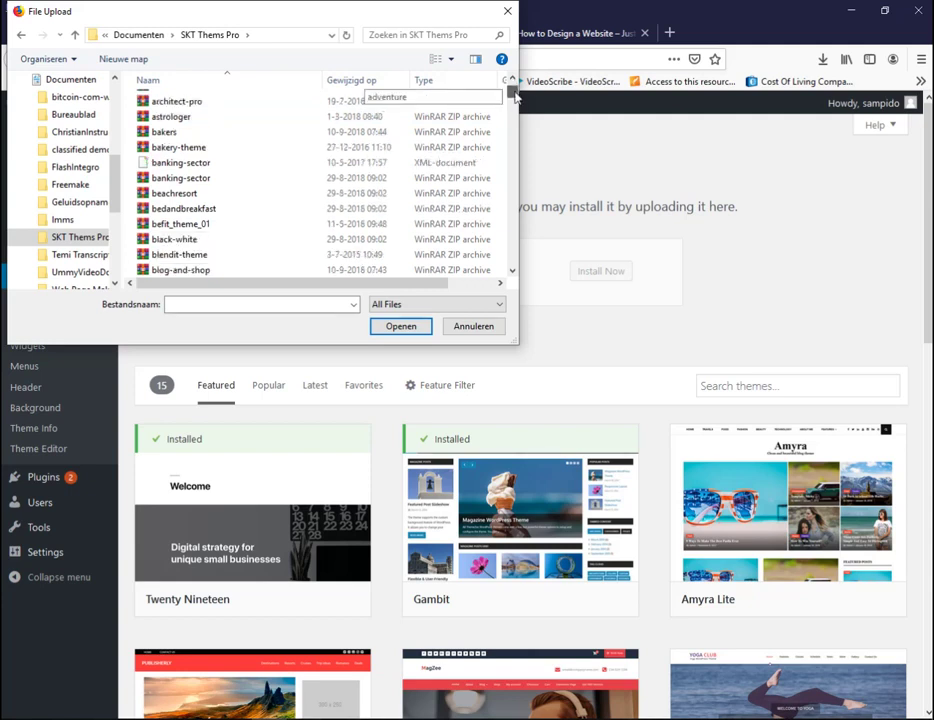
scroll(513, 93, down, 1)
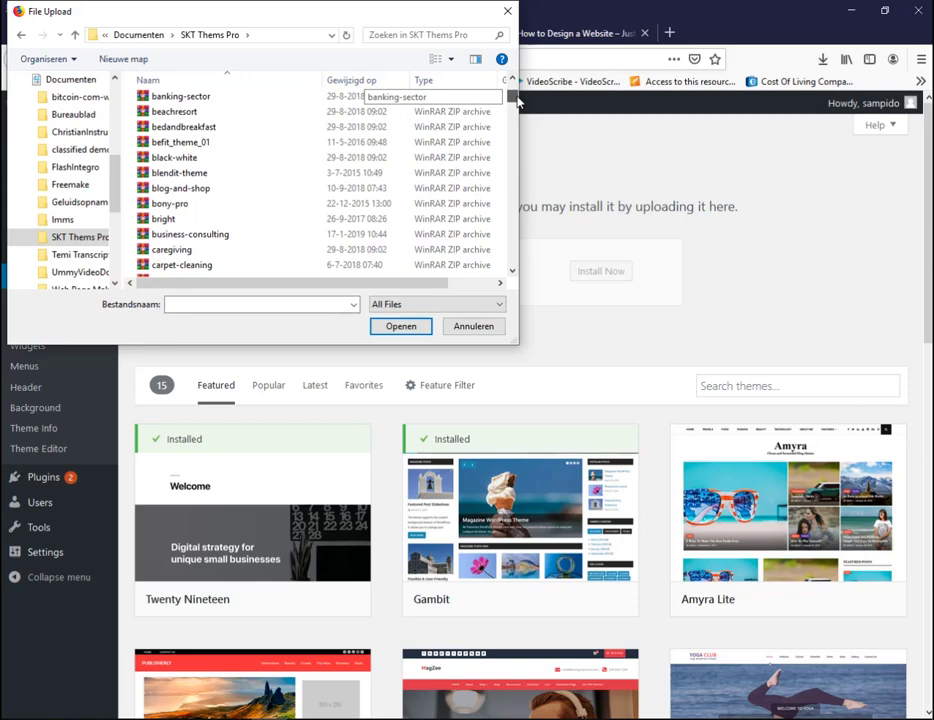
click(221, 235)
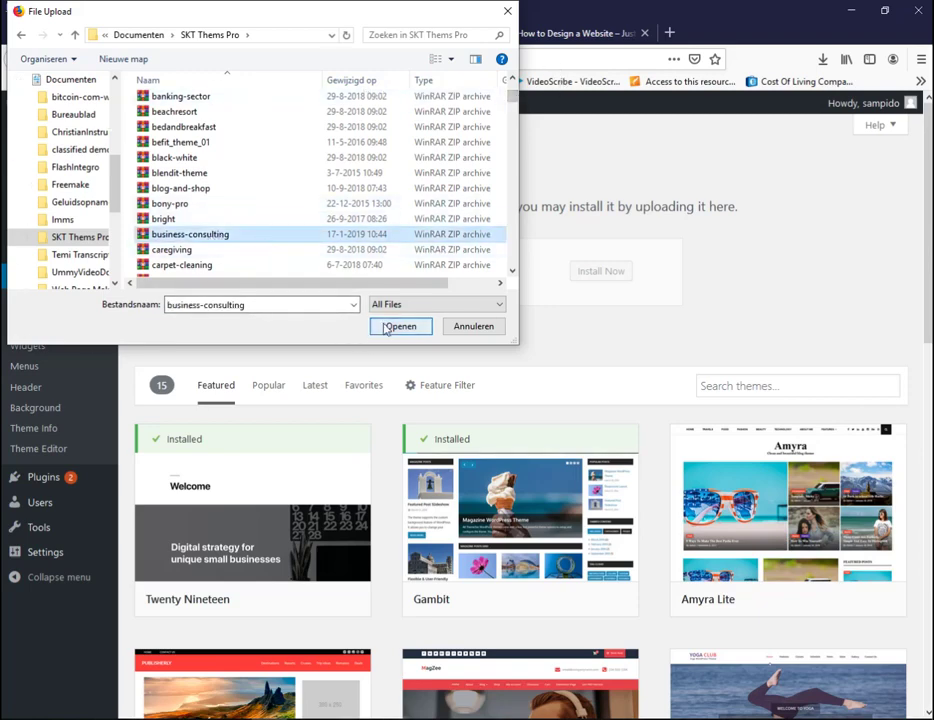
click(386, 329)
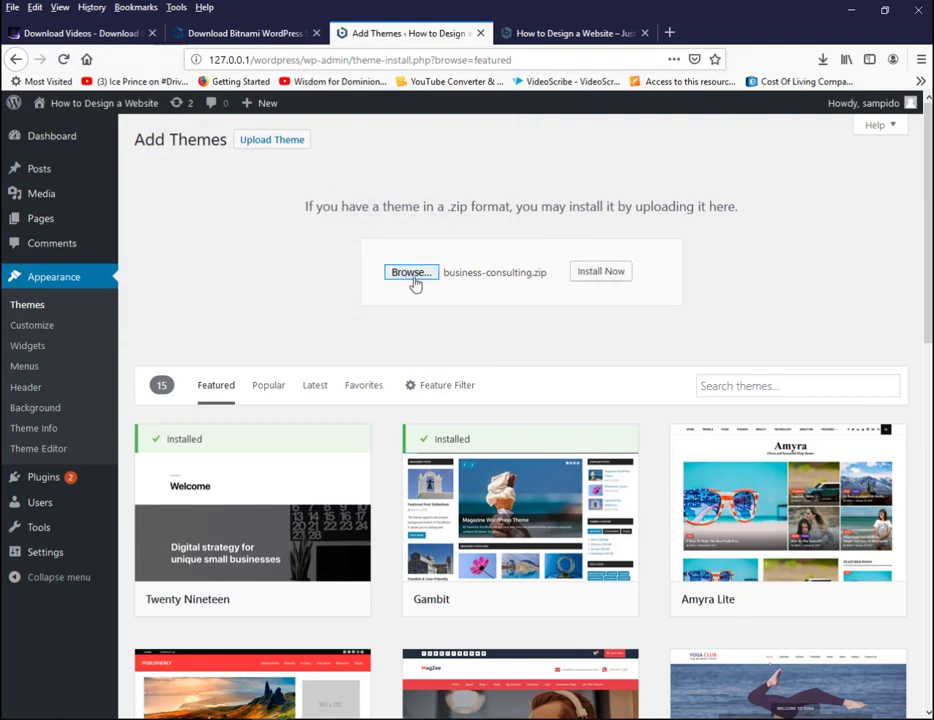
click(600, 275)
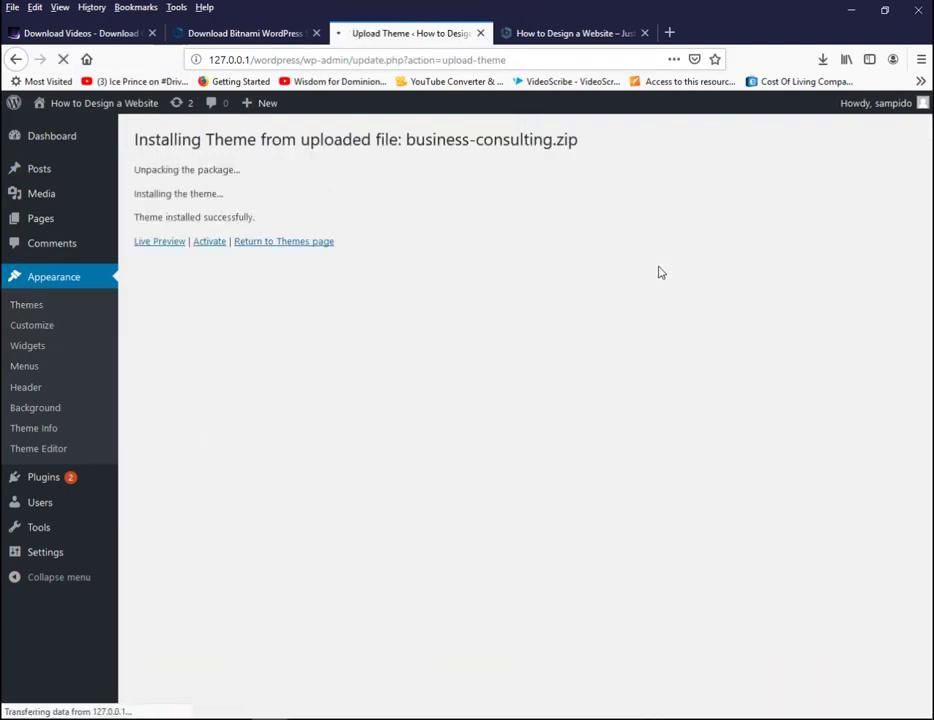
- Activate the newly installed Business Consulting theme and bring up the Visit site link's menu
click(209, 245)
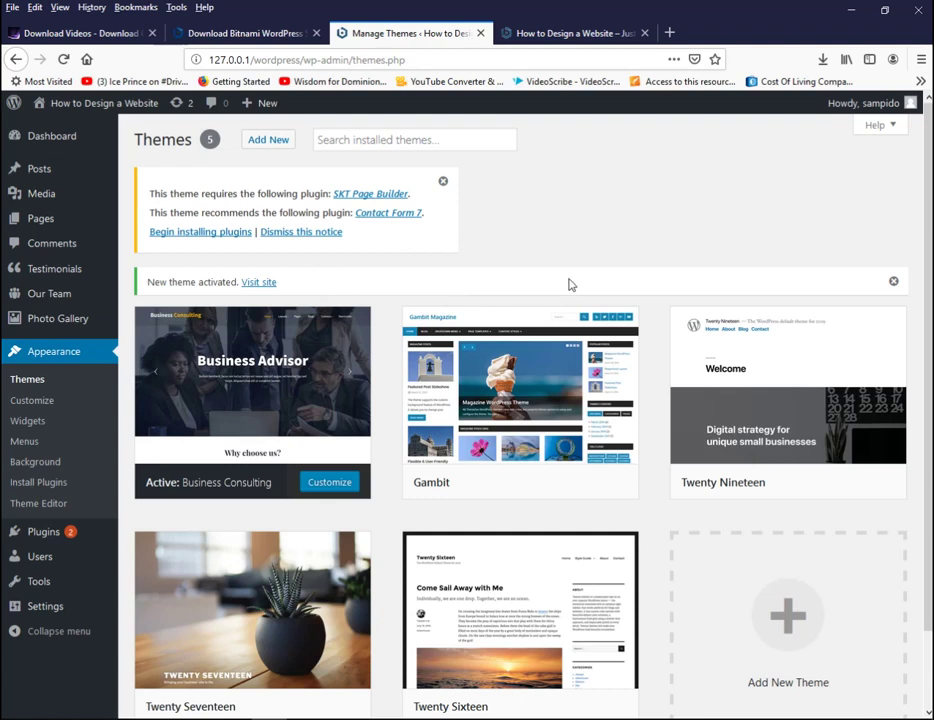
right_click(259, 284)
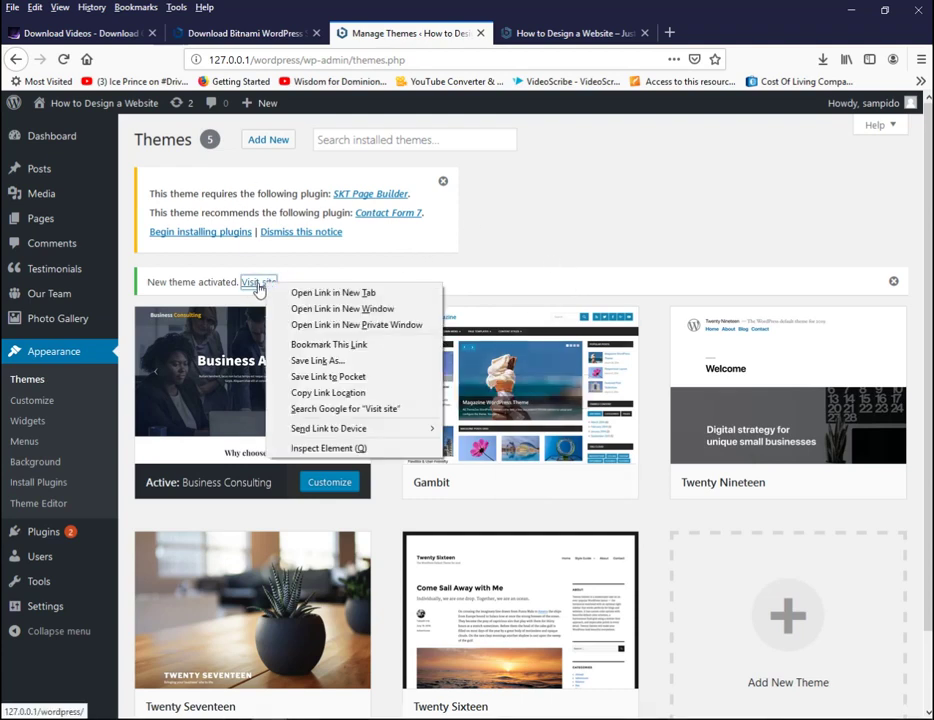
- Open the live site in a new tab and scroll past the Business Advisor hero slider
click(305, 292)
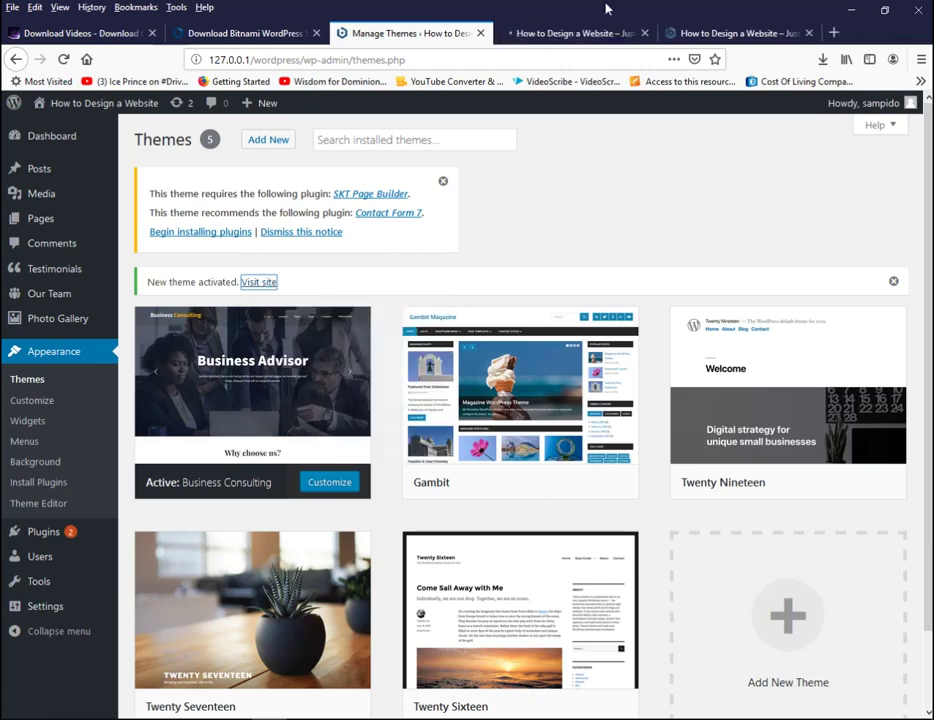
click(552, 32)
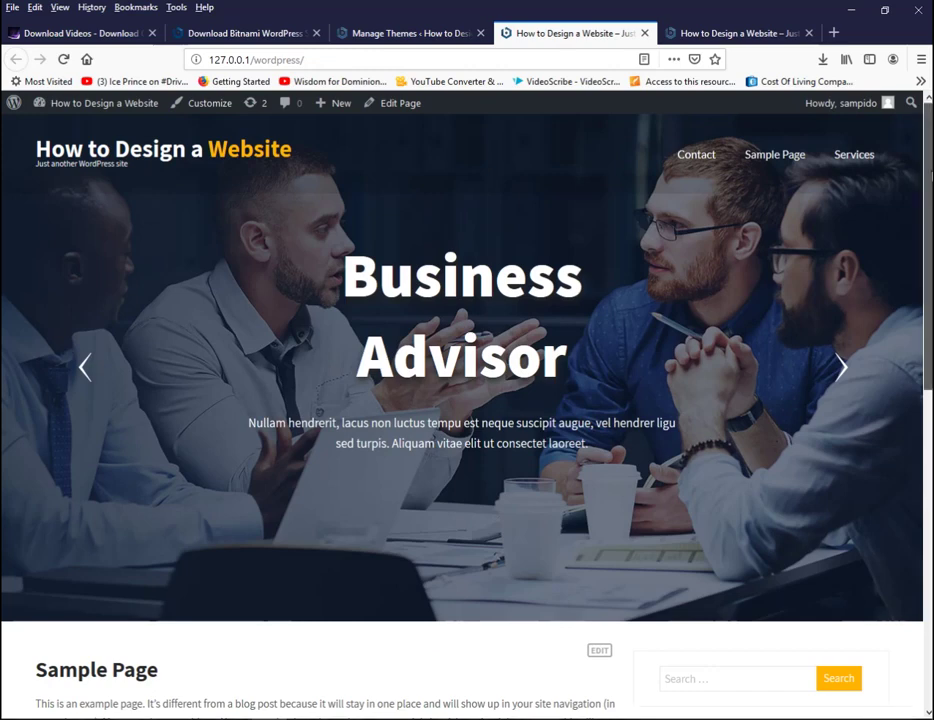
scroll(460, 400, down, 5)
scroll(460, 400, down, 2)
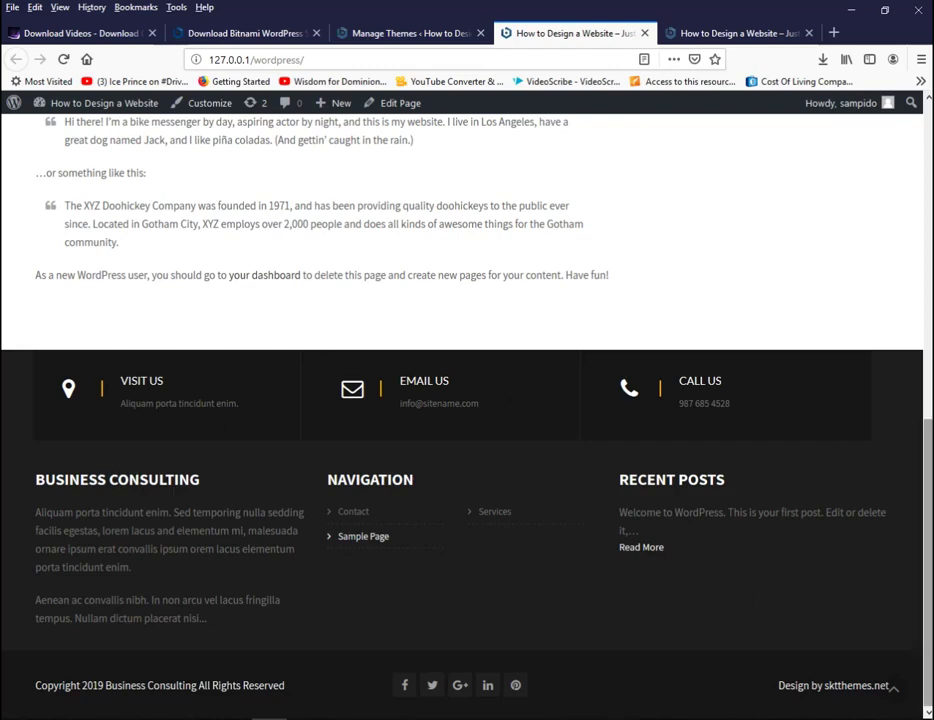
drag(927, 536, 927, 535)
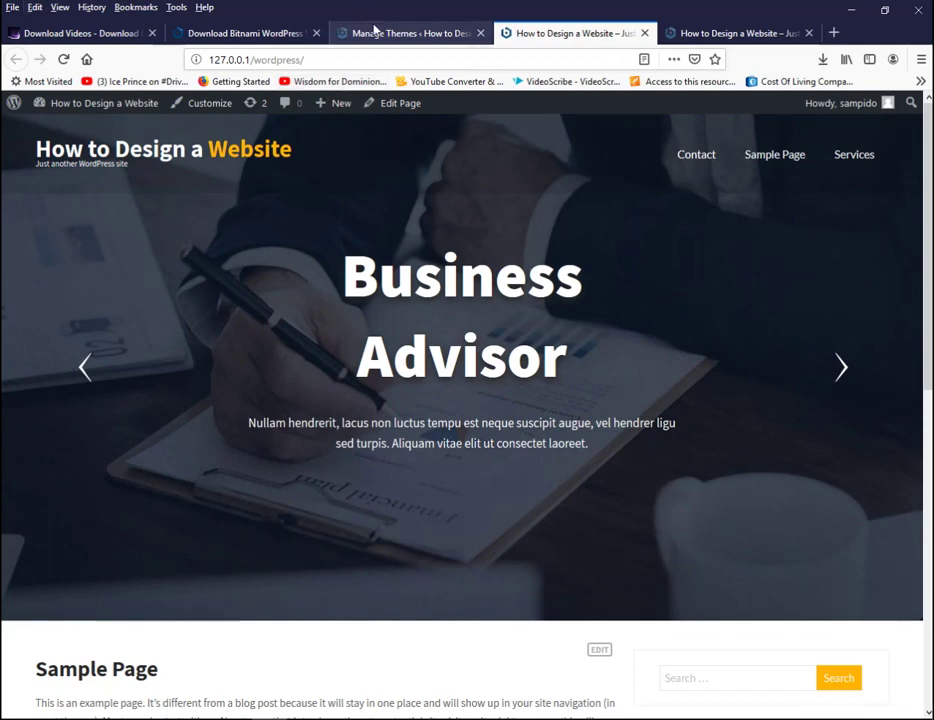
- Check the Bitnami and Themes tabs, then switch to the tab with the older Gambit-styled Sample Page
click(235, 36)
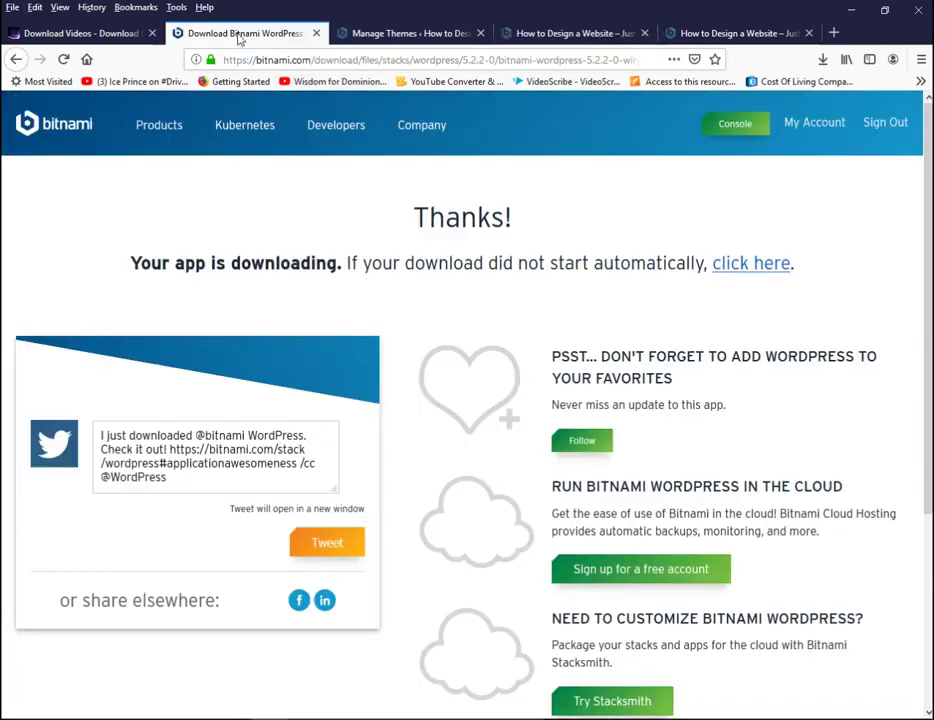
click(376, 34)
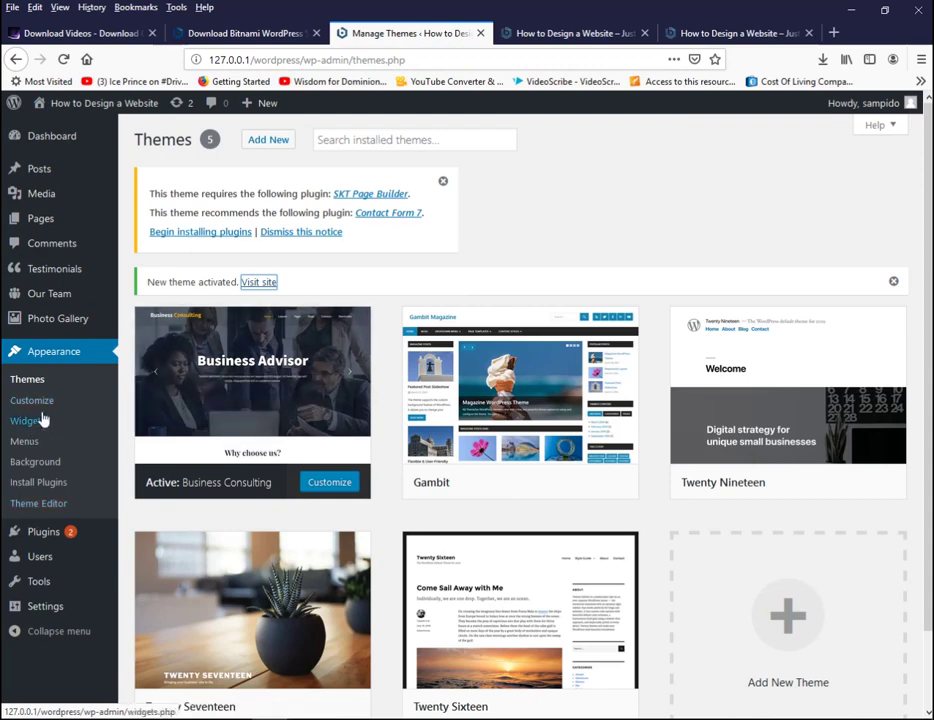
mouse_move(43, 530)
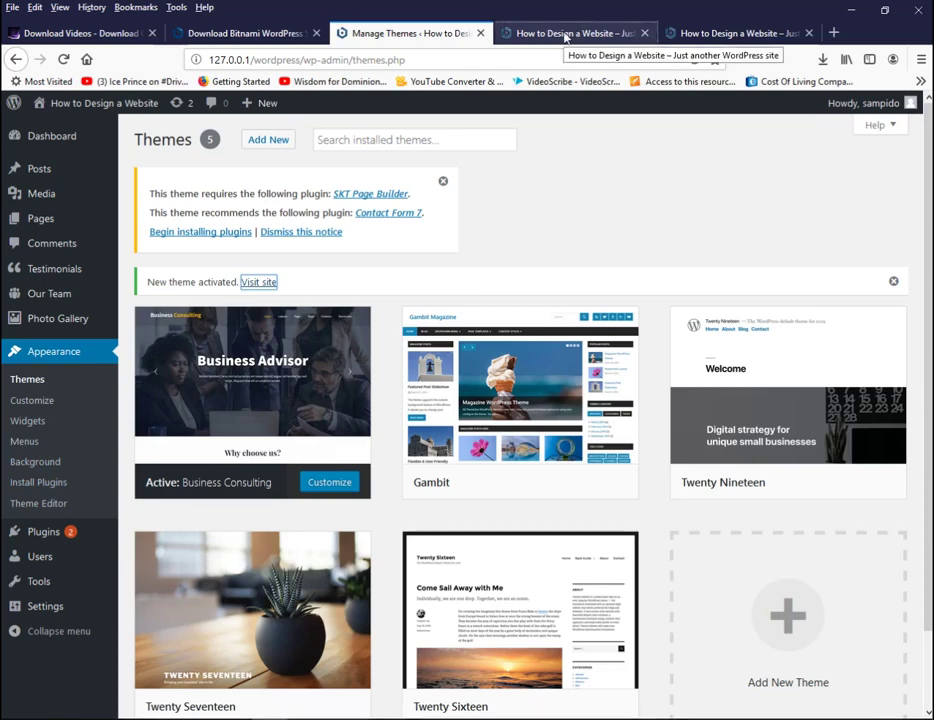
click(726, 30)
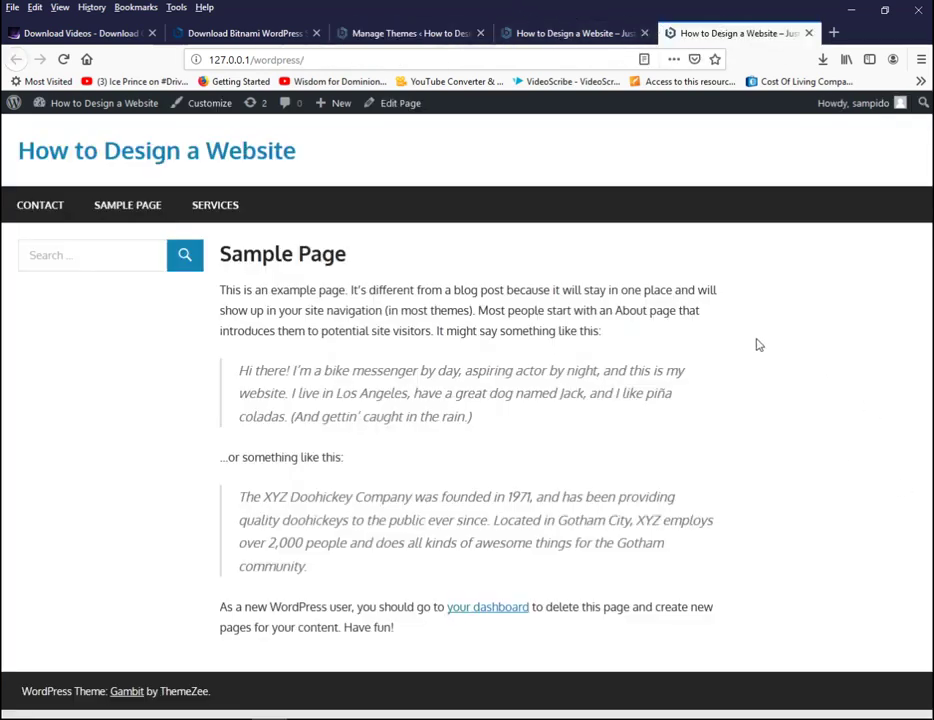